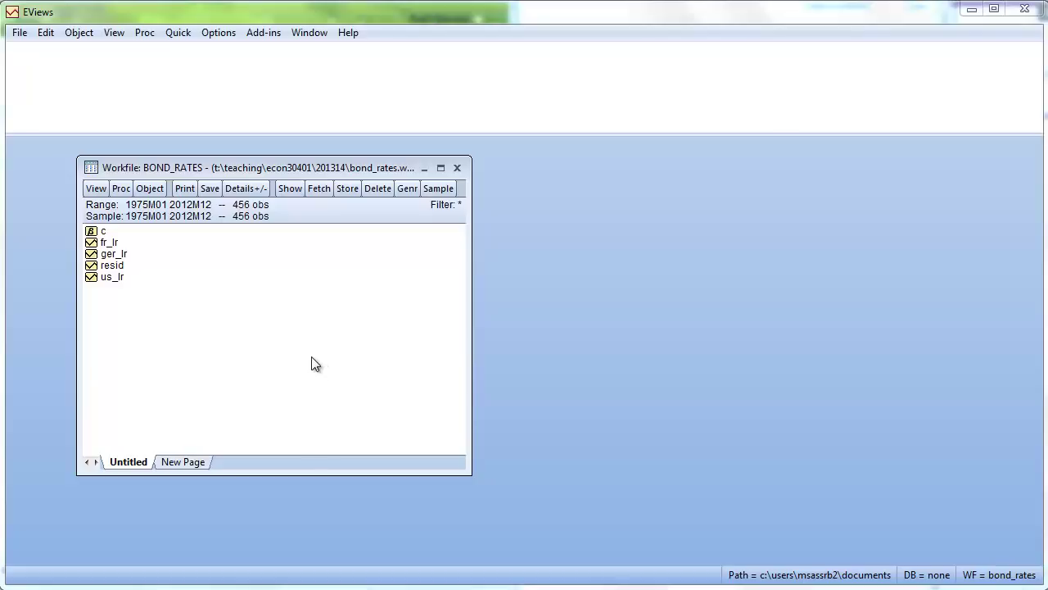
pyautogui.keyDown('ctrl'); pyautogui.click(120, 277); pyautogui.keyUp('ctrl')
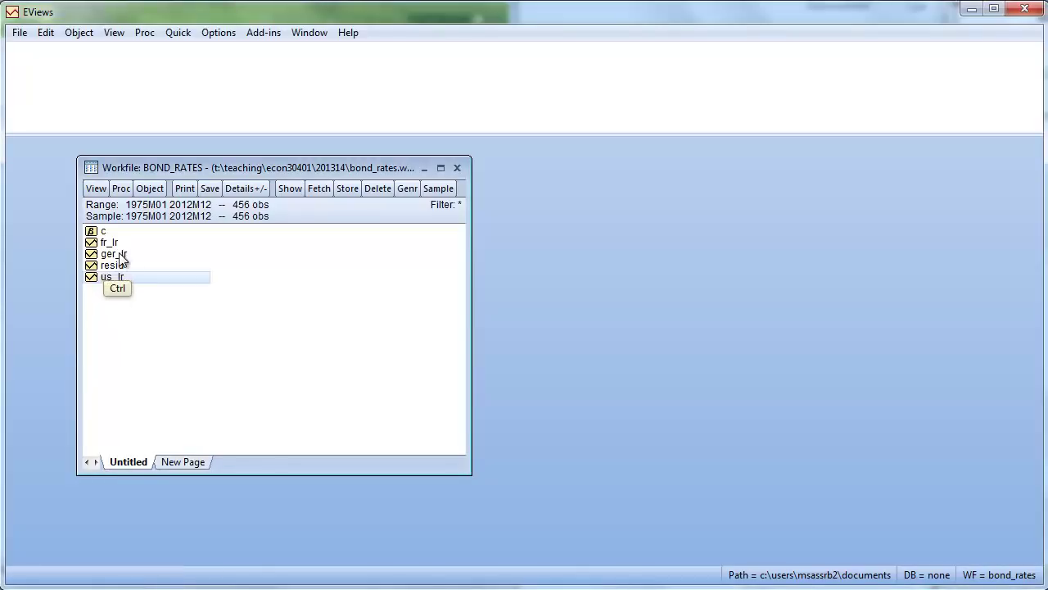
pyautogui.keyDown('ctrl'); pyautogui.click(119, 254); pyautogui.keyUp('ctrl')
pyautogui.keyDown('ctrl'); pyautogui.click(117, 244); pyautogui.keyUp('ctrl')
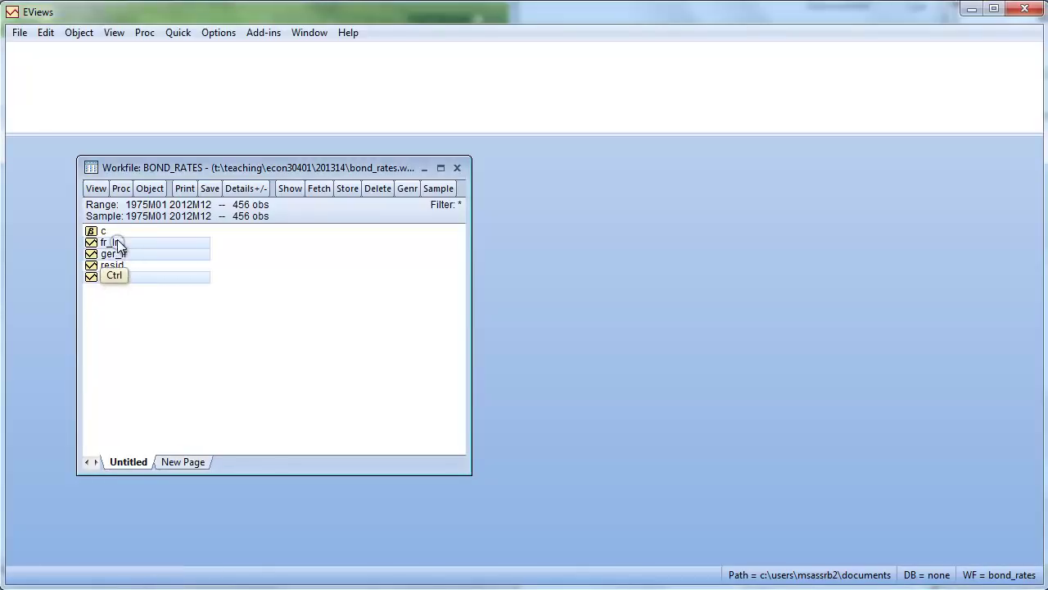
pyautogui.click(100, 194)
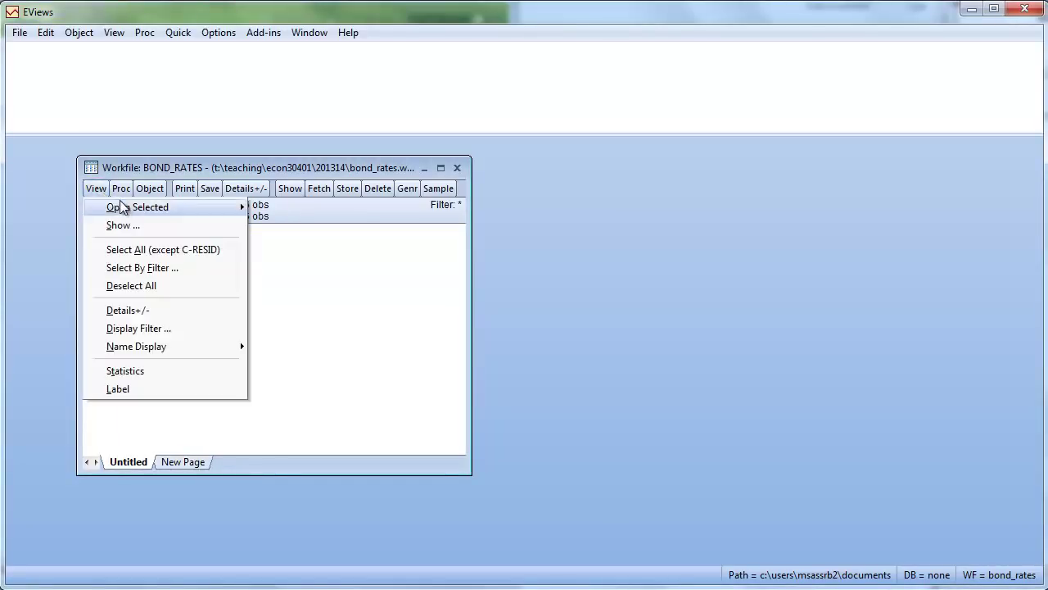
pyautogui.moveTo(136, 208)
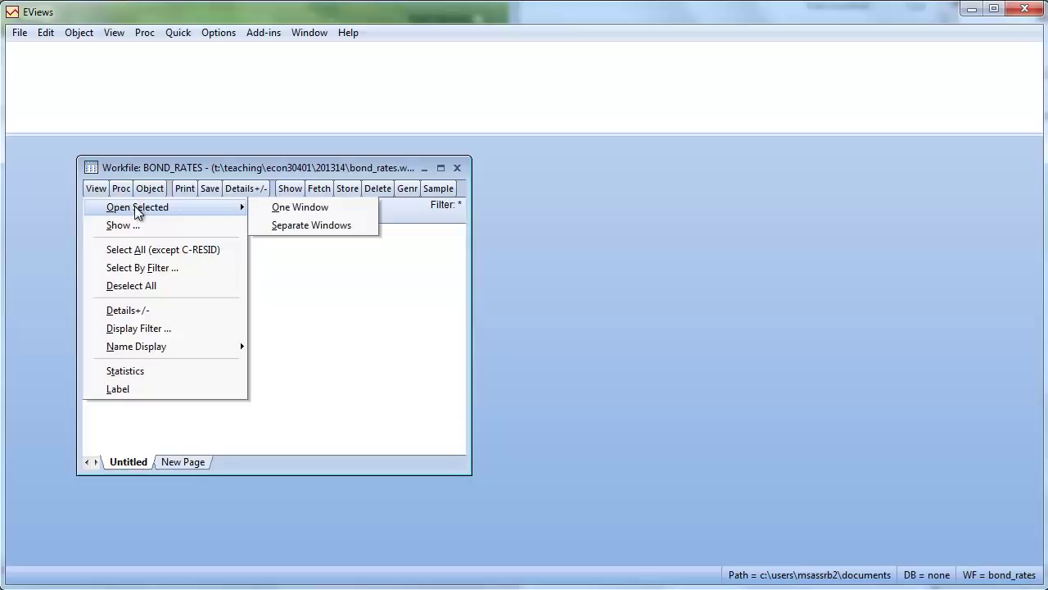
pyautogui.click(293, 272)
# Open the series fr_lr, ger_lr and us_lr together as a group
pyautogui.moveTo(111, 245); pyautogui.dragTo(119, 256)
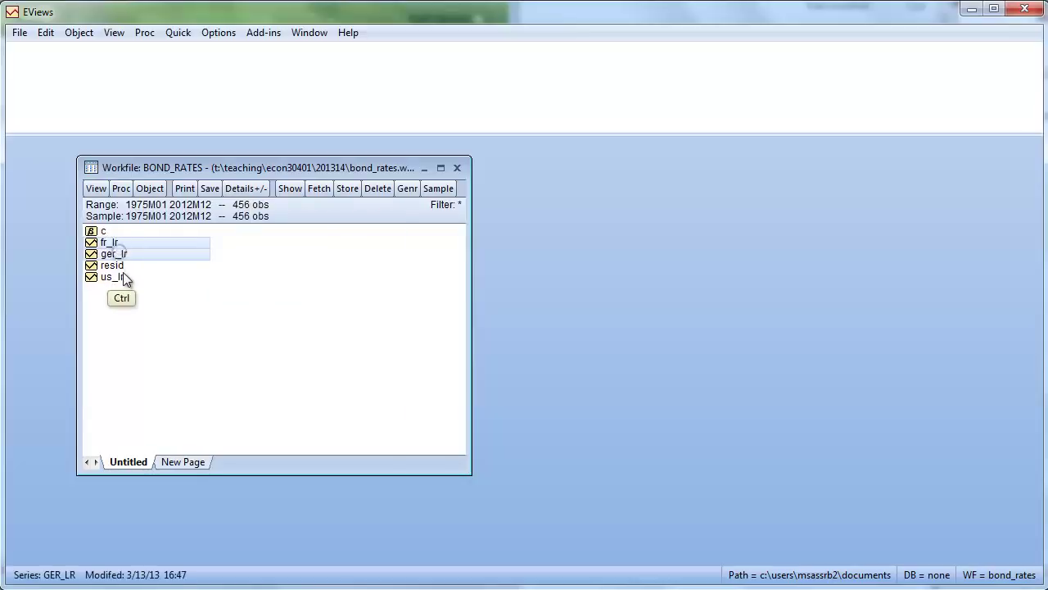
pyautogui.keyDown('ctrl'); pyautogui.click(117, 279); pyautogui.keyUp('ctrl')
pyautogui.rightClick(120, 277)
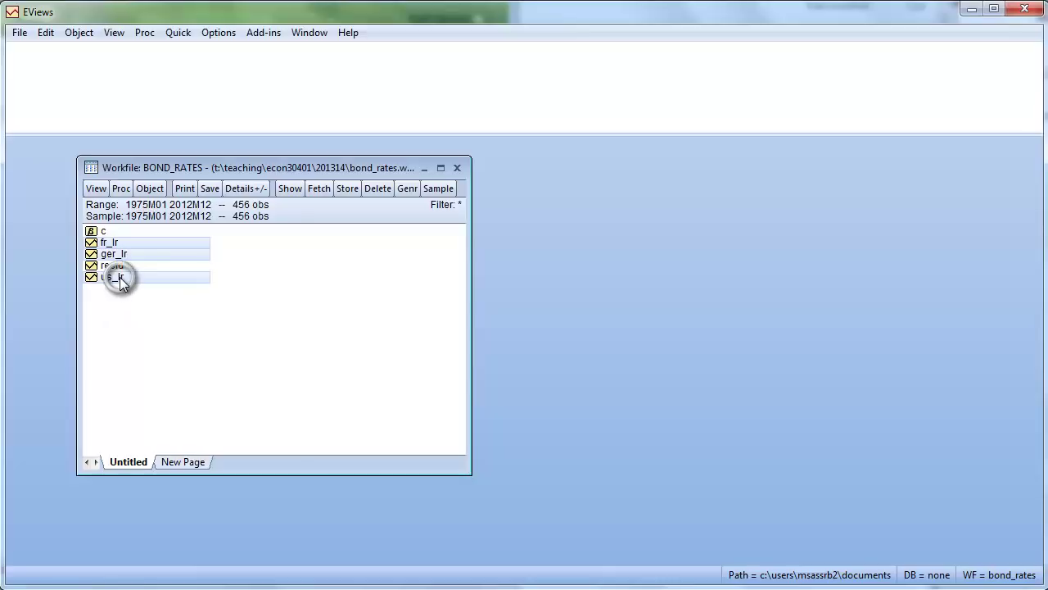
pyautogui.moveTo(193, 288)
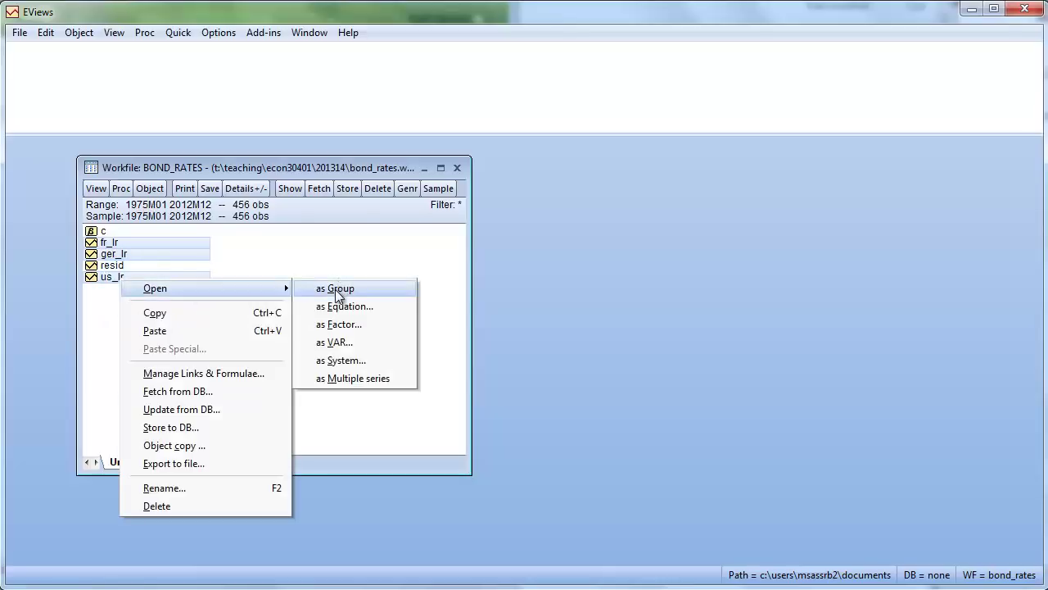
pyautogui.click(335, 289)
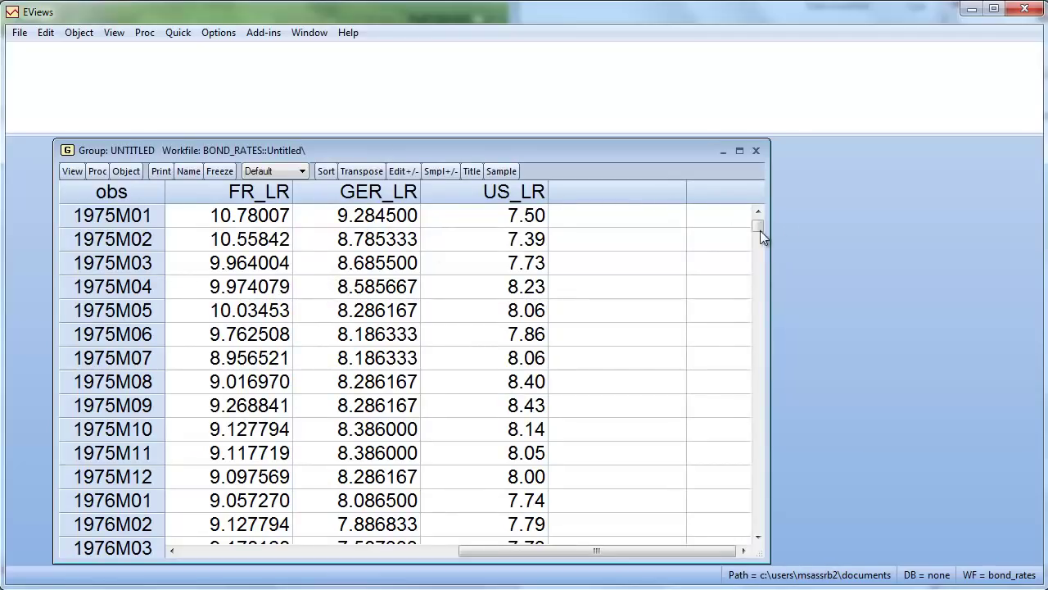
# Plot the group's raw data as a Line & Symbol graph with all series in a single graph, and maximize its window
pyautogui.moveTo(758, 227); pyautogui.dragTo(716, 223)
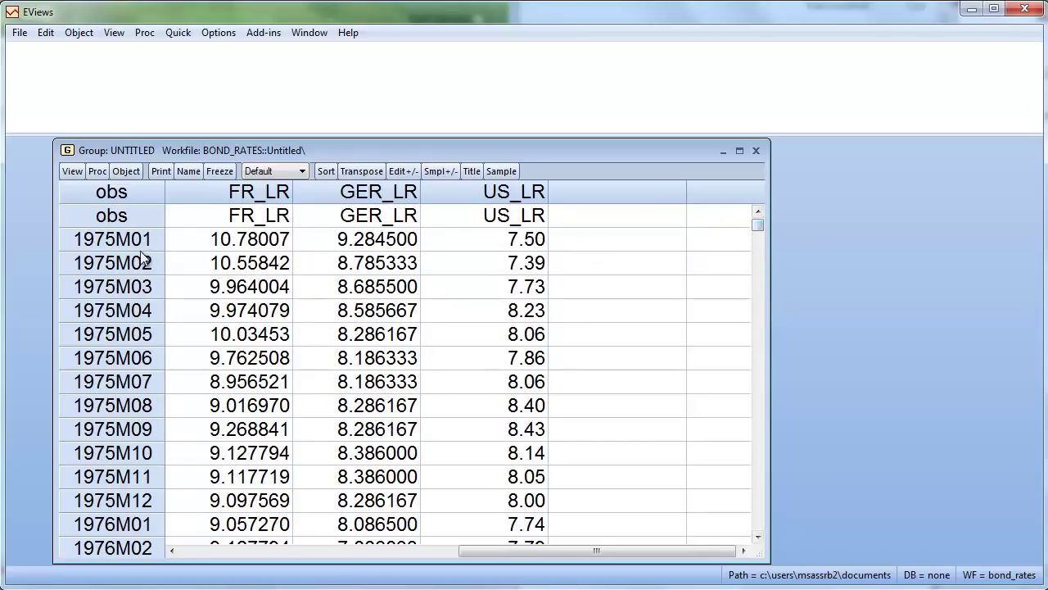
pyautogui.click(72, 171)
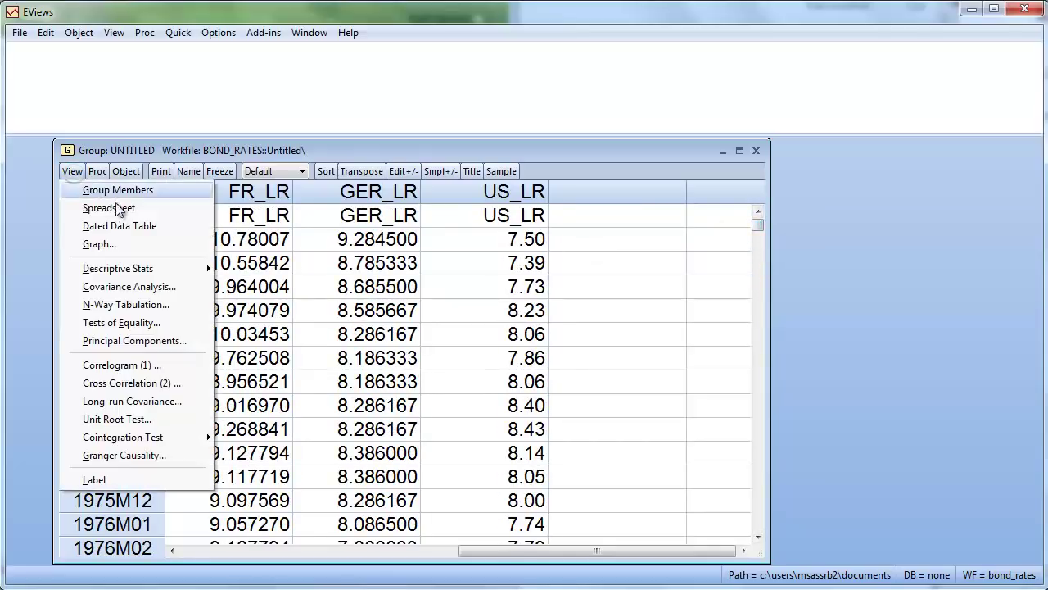
pyautogui.click(152, 244)
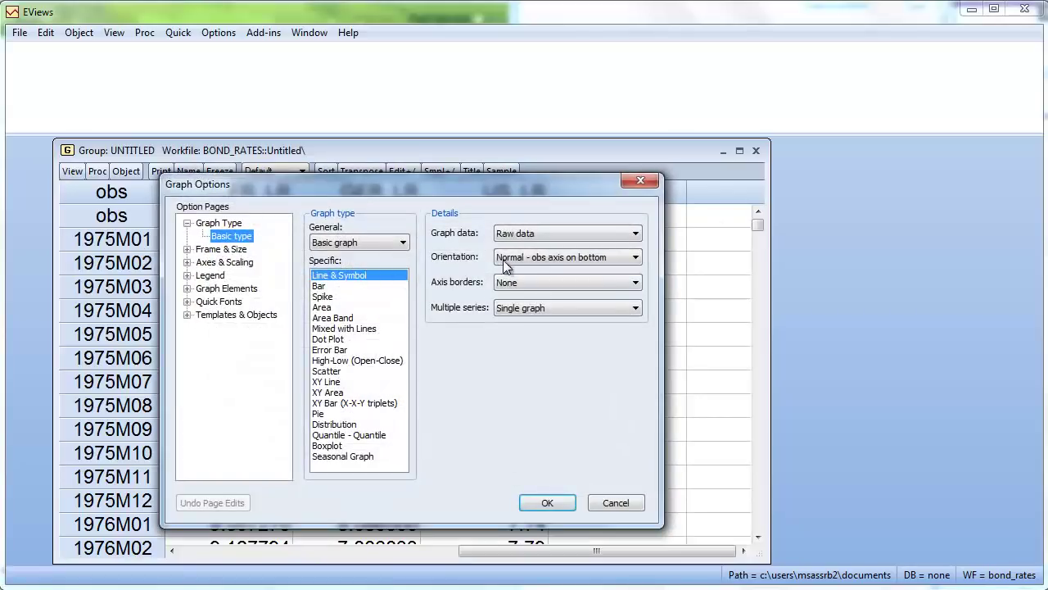
pyautogui.click(536, 309)
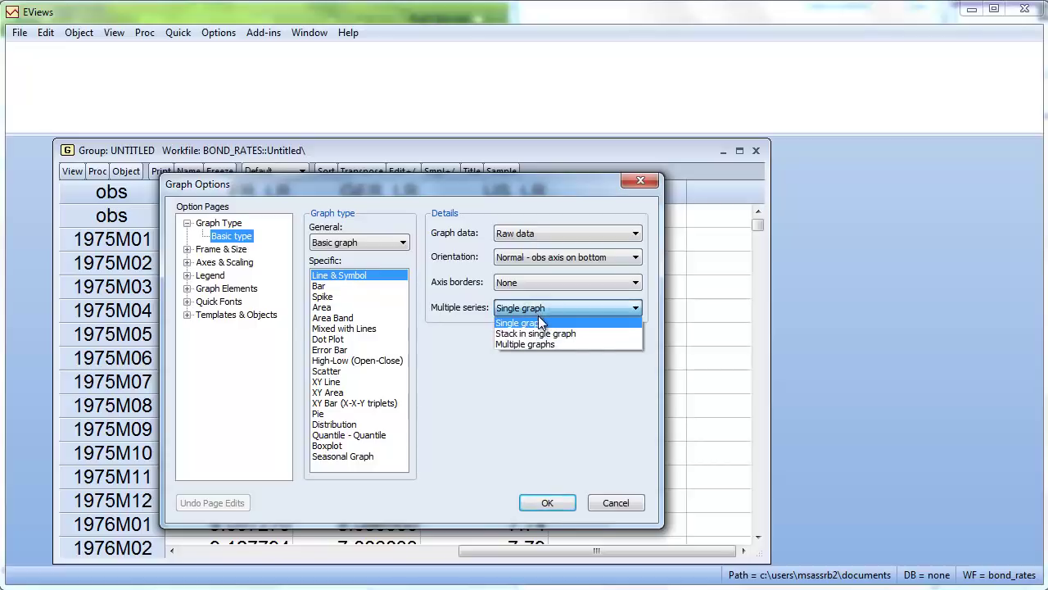
pyautogui.click(541, 317)
pyautogui.click(553, 502)
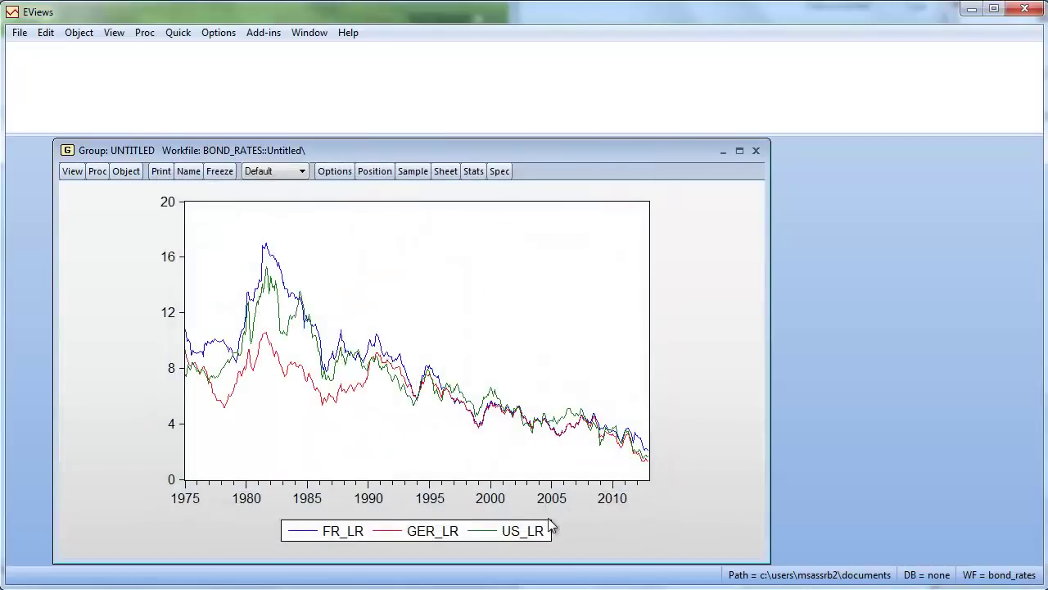
pyautogui.click(739, 151)
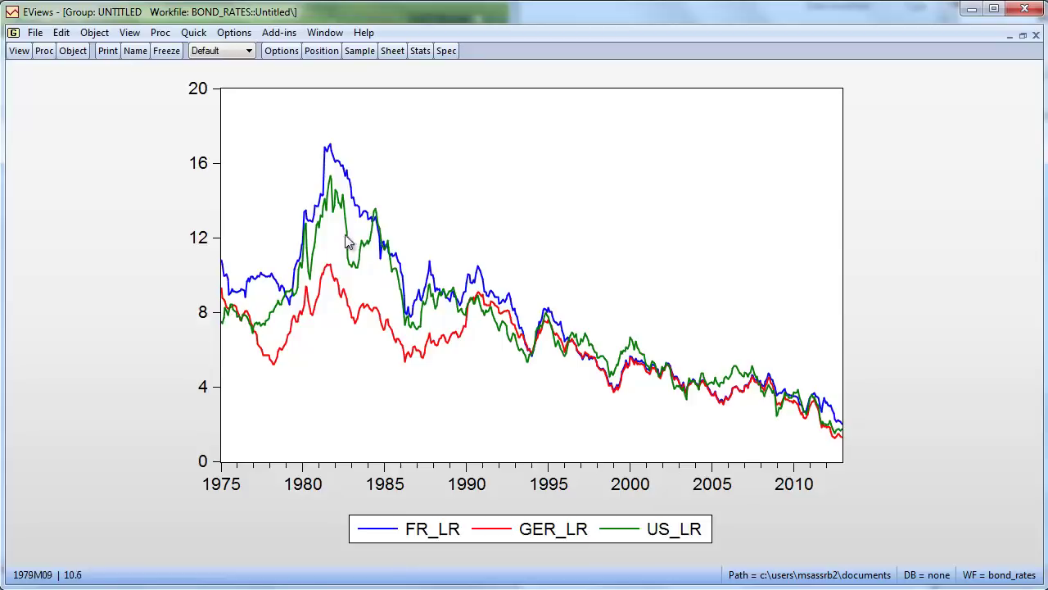
pyautogui.moveTo(356, 323)
# Close the graph by deleting the untitled group, and restore the workfile window from full size
pyautogui.click(1035, 36)
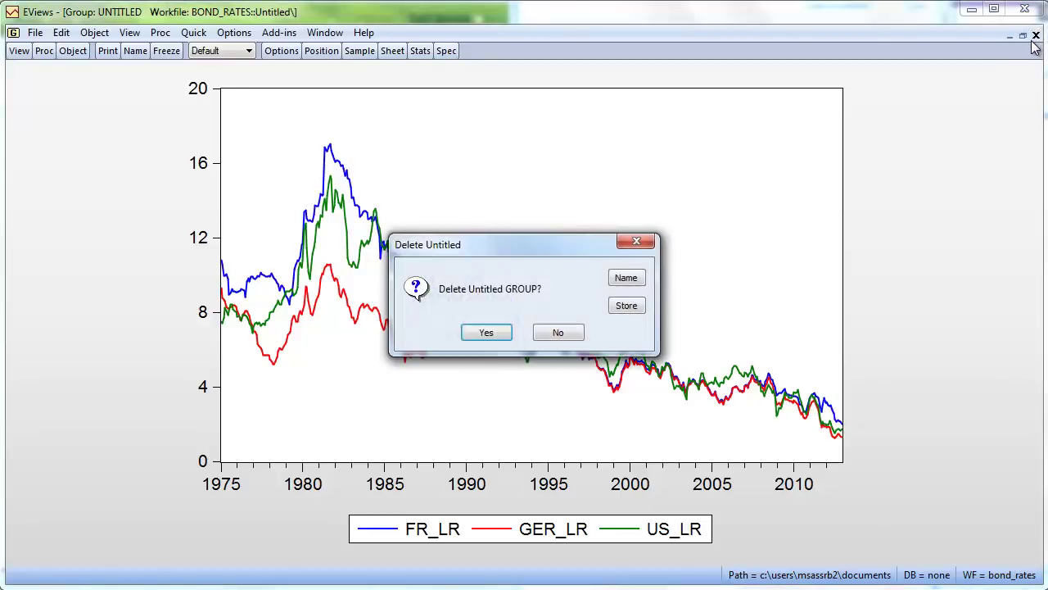
pyautogui.click(486, 333)
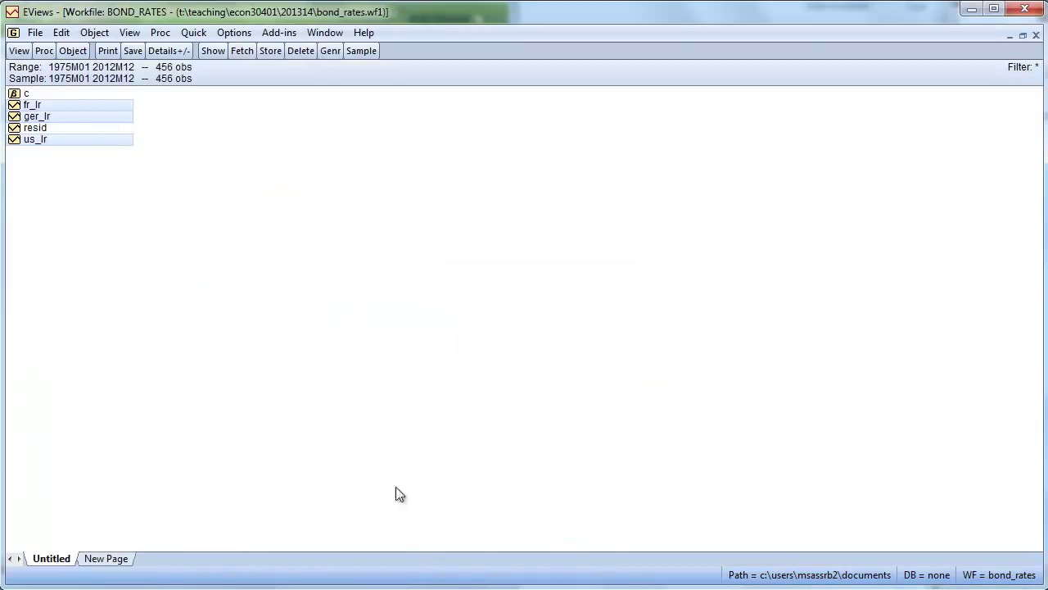
pyautogui.click(1023, 35)
pyautogui.click(217, 346)
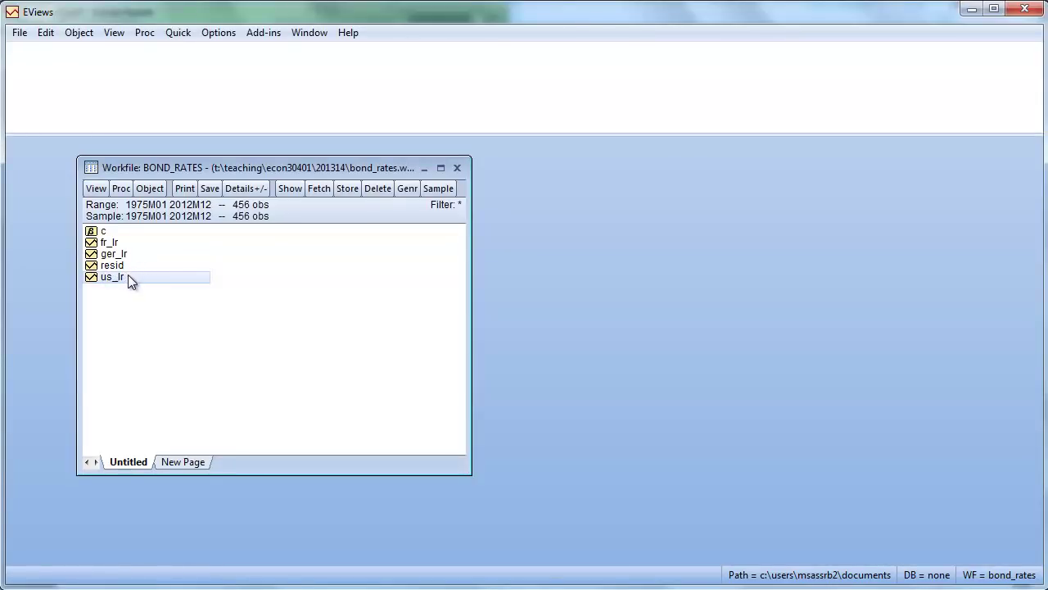
# Select us_lr, ger_lr and fr_lr in that order and open them as a VAR
pyautogui.keyDown('ctrl'); pyautogui.click(119, 254); pyautogui.keyUp('ctrl')
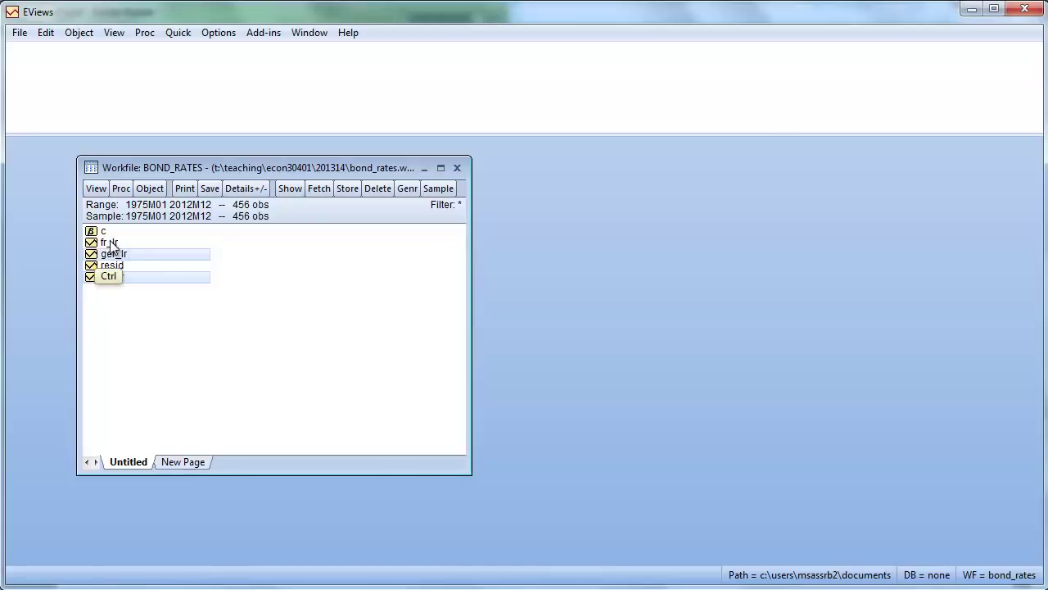
pyautogui.keyDown('ctrl'); pyautogui.click(112, 243); pyautogui.keyUp('ctrl')
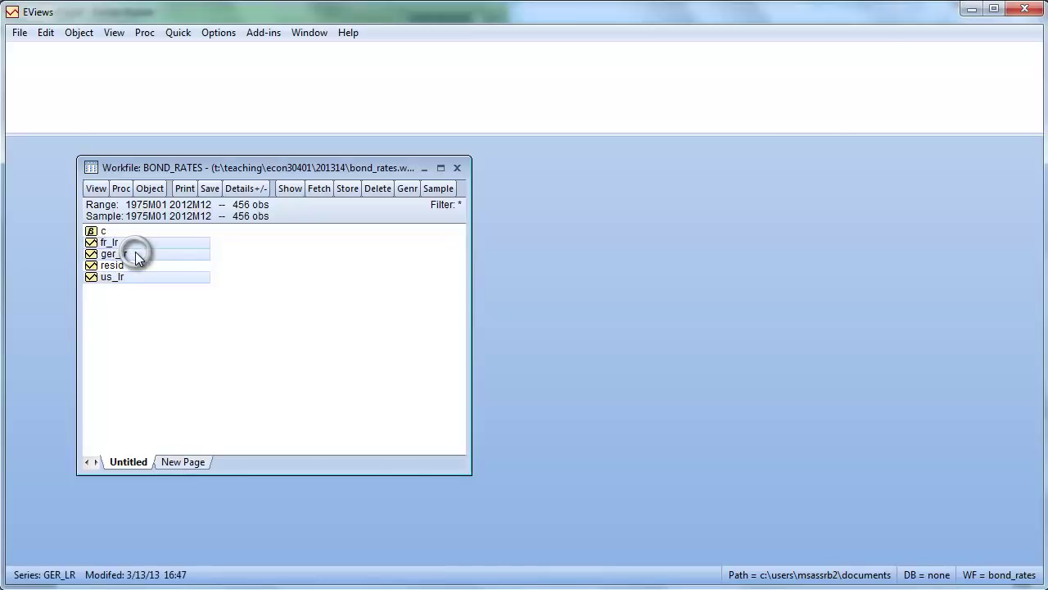
pyautogui.rightClick(136, 254)
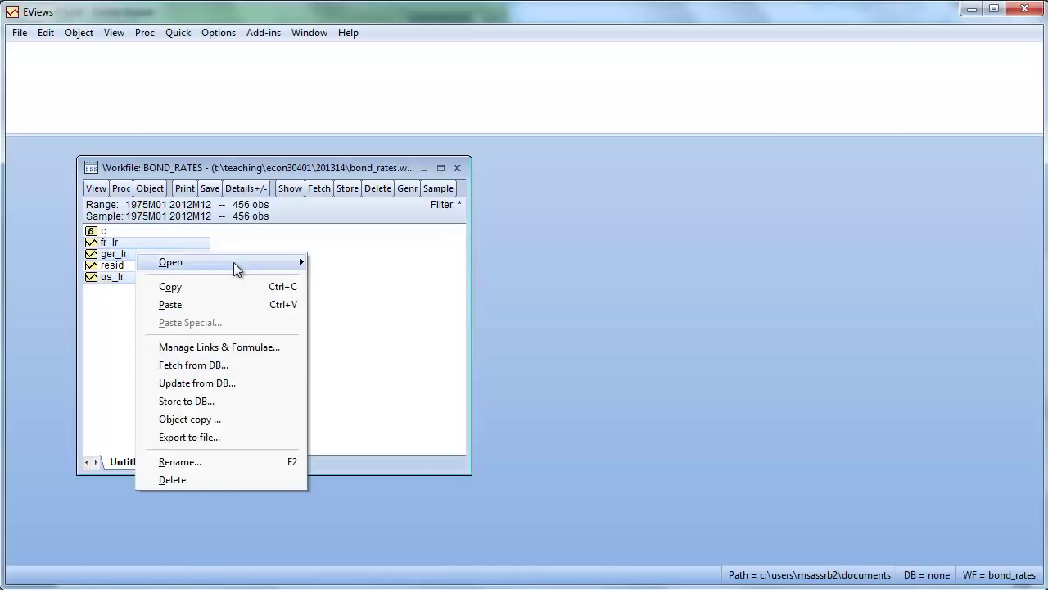
pyautogui.moveTo(233, 262)
pyautogui.click(377, 318)
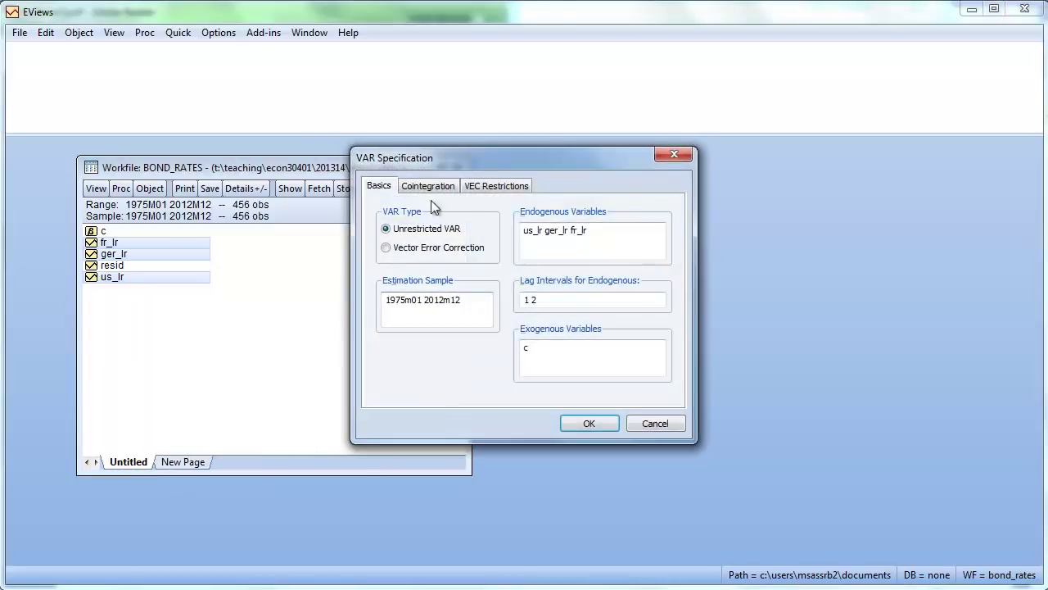
# Estimate the unrestricted VAR in levels with endogenous lag interval 1 1, and reposition and enlarge the results window
pyautogui.moveTo(453, 161); pyautogui.dragTo(406, 195)
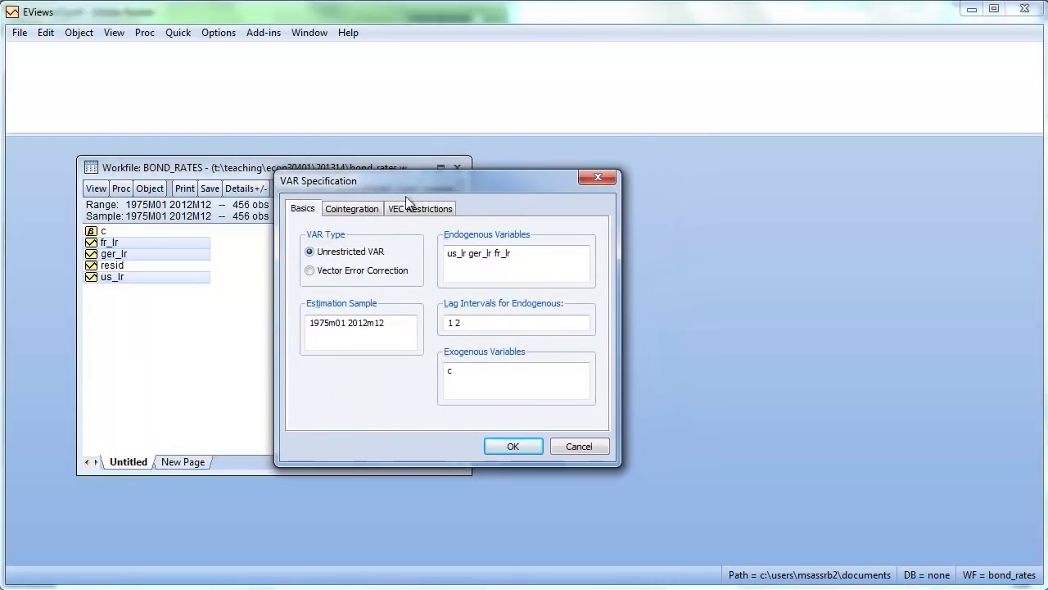
pyautogui.click(447, 264)
pyautogui.click(461, 325)
pyautogui.write('1 1')
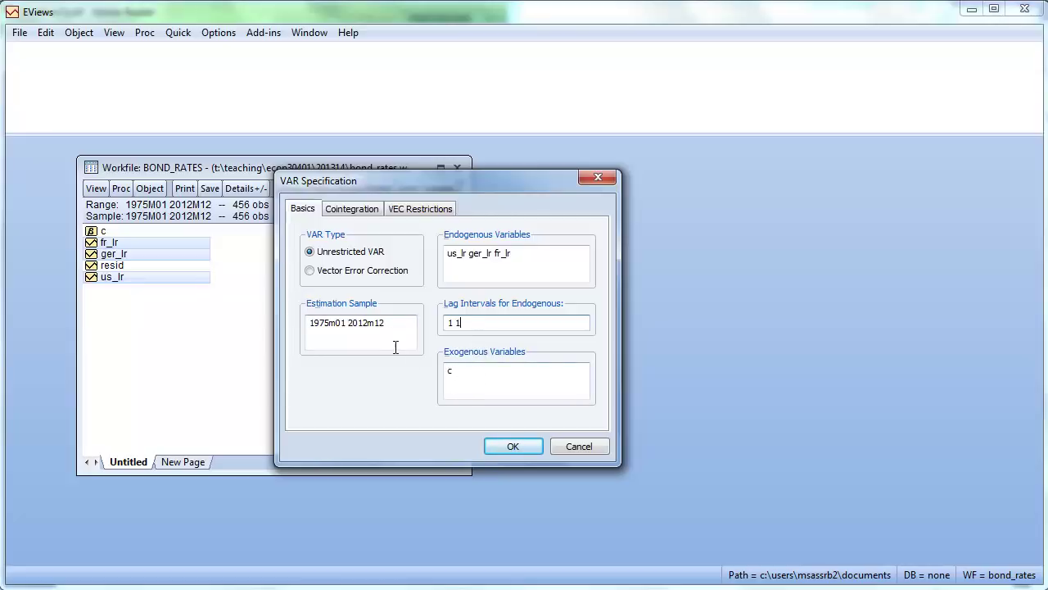
pyautogui.click(514, 446)
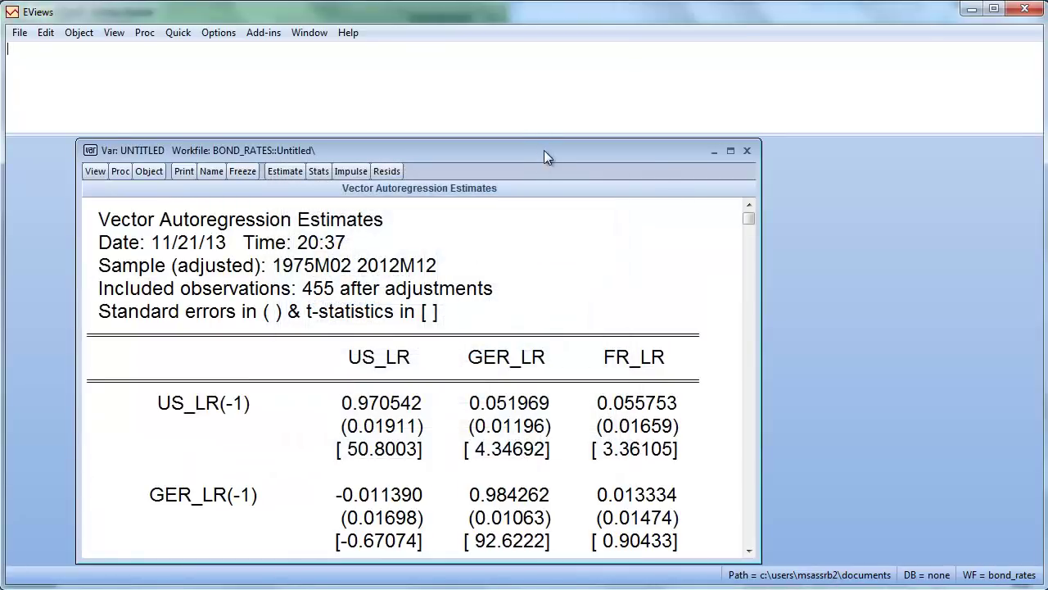
pyautogui.moveTo(544, 150); pyautogui.dragTo(524, 55)
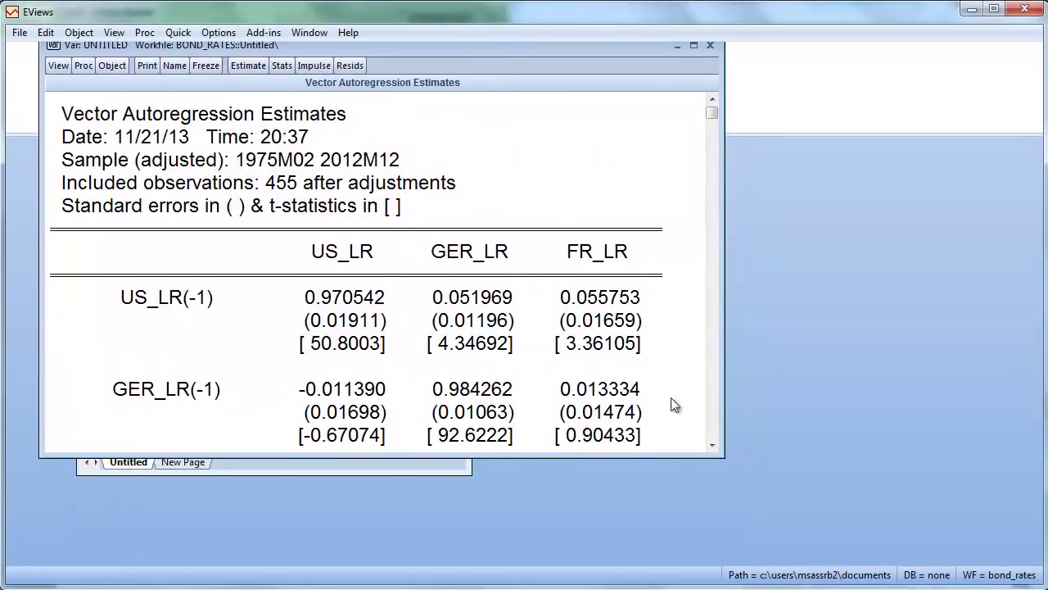
pyautogui.moveTo(721, 453); pyautogui.dragTo(758, 557)
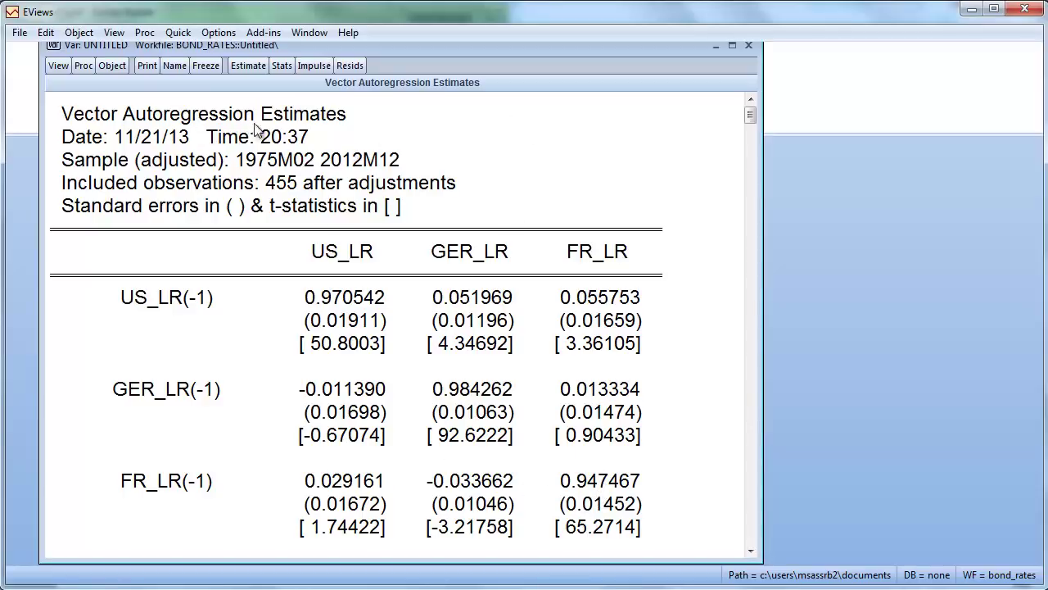
# Re-estimate the VAR in first differences, with d(us_lr) d(ger_lr) d(fr_lr) as the endogenous variables
pyautogui.click(248, 65)
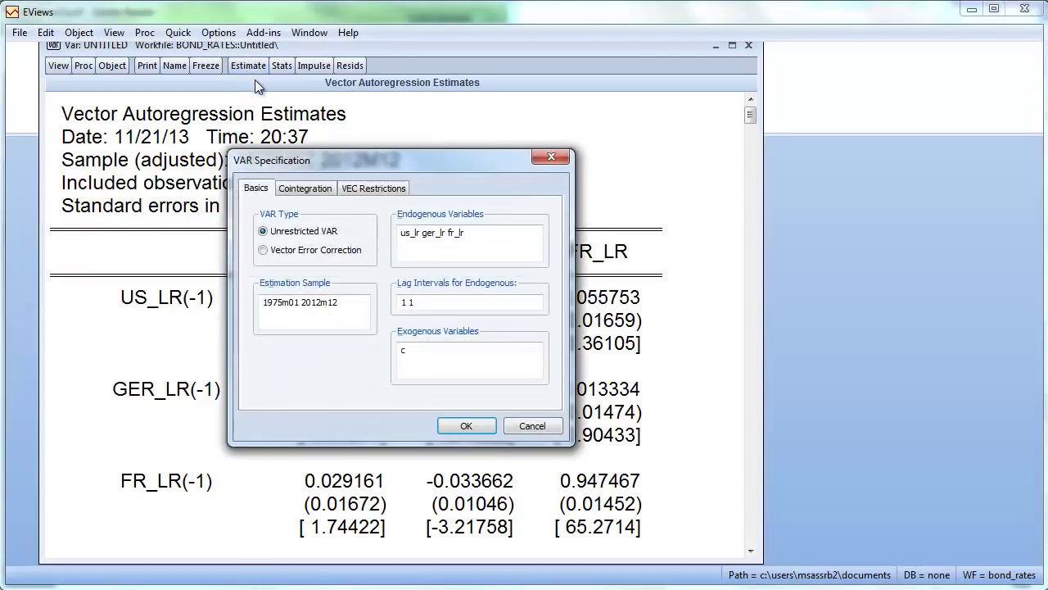
pyautogui.click(402, 235)
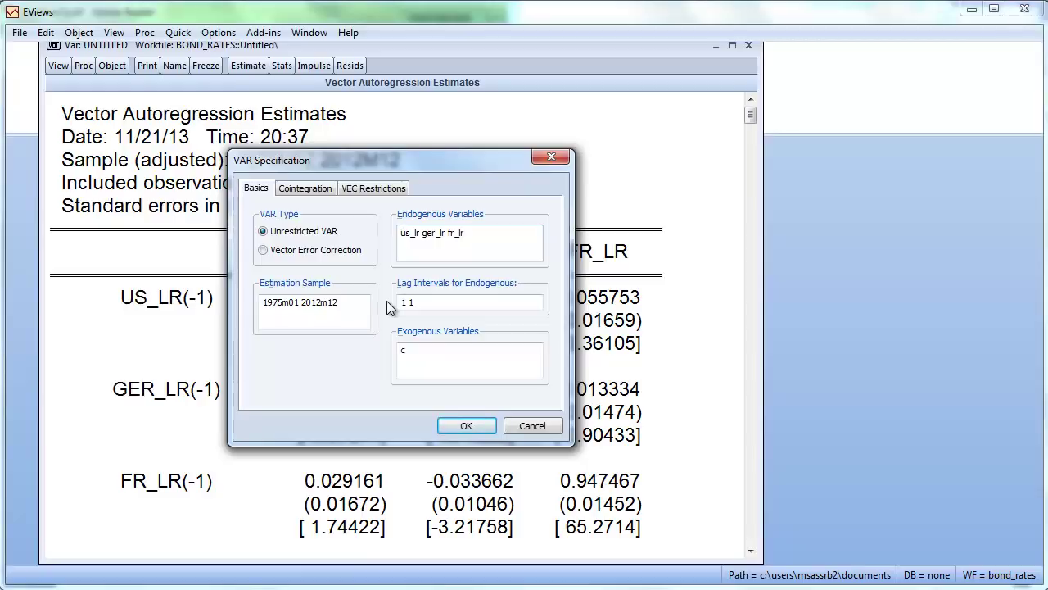
pyautogui.write('d(')
pyautogui.write(')')
pyautogui.press('Right')
pyautogui.write('d(')
pyautogui.write(')')
pyautogui.press('Right')
pyautogui.write('d(')
pyautogui.press('Right')
pyautogui.press('Right')
pyautogui.press('Right')
pyautogui.press('Right')
pyautogui.press('Right')
pyautogui.write(')')
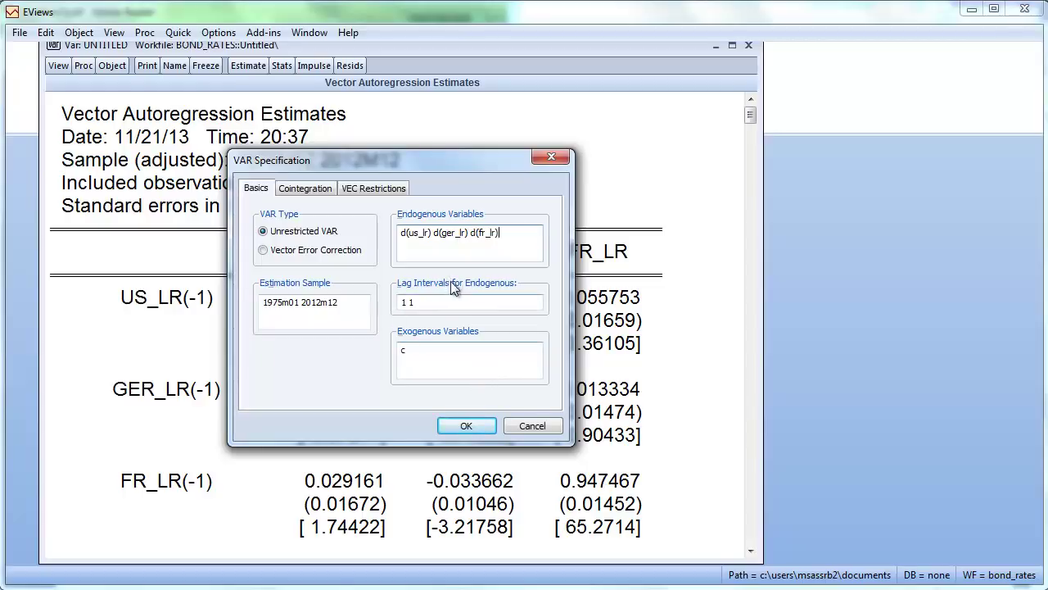
pyautogui.click(480, 426)
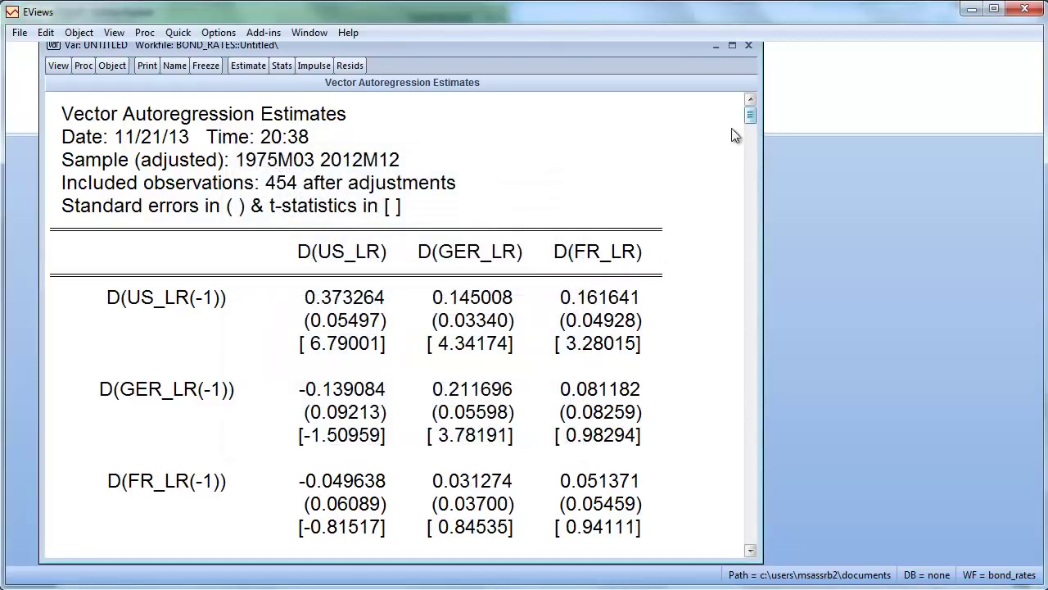
# Examine the lagged coefficients and constants in the D(US_LR), D(GER_LR) and D(FR_LR) equations
pyautogui.click(750, 552)
pyautogui.click(750, 552)
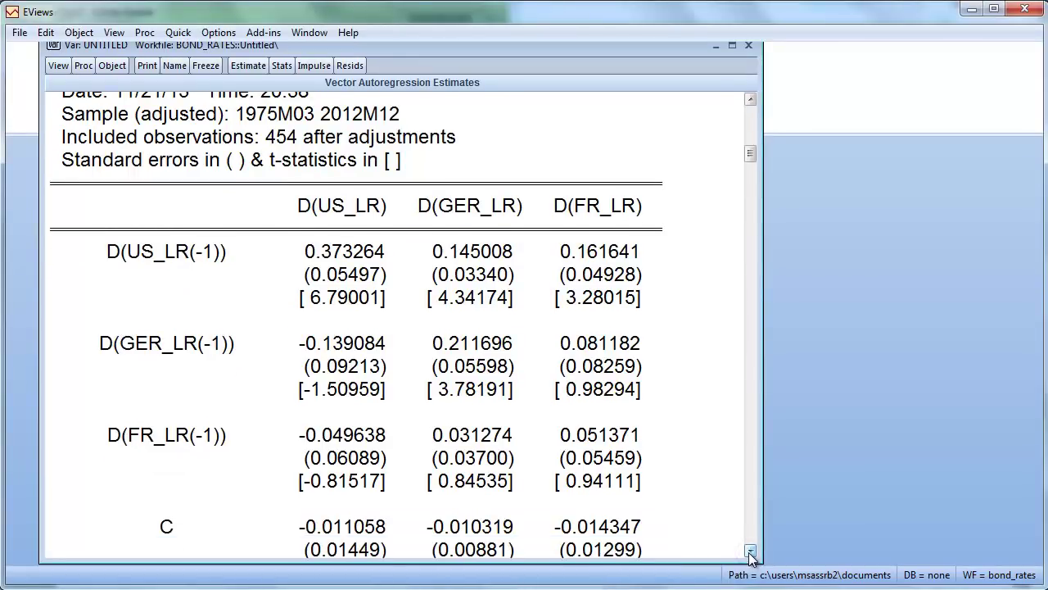
pyautogui.click(683, 212)
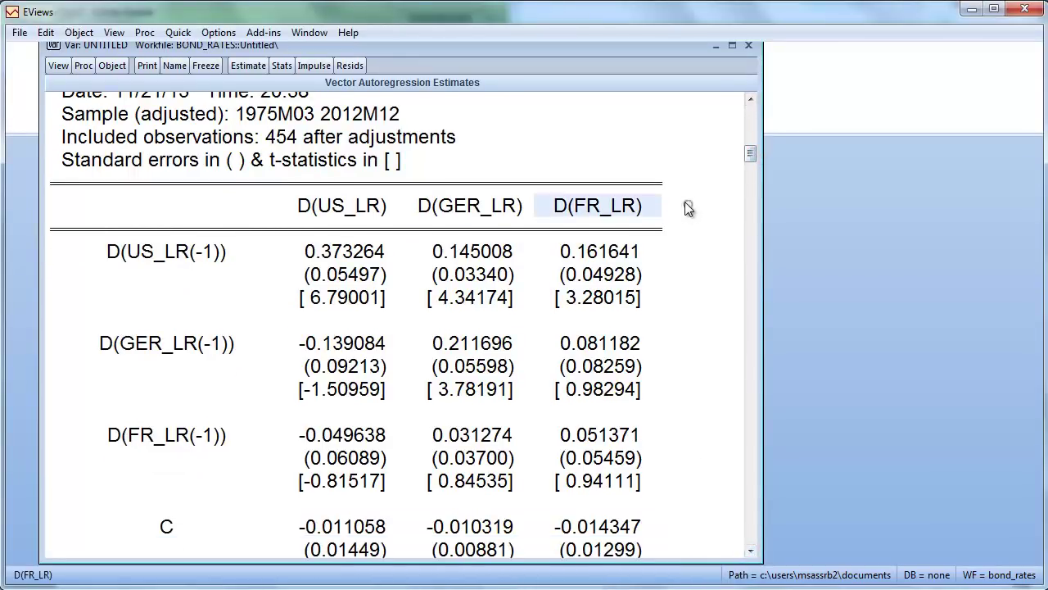
pyautogui.click(297, 210)
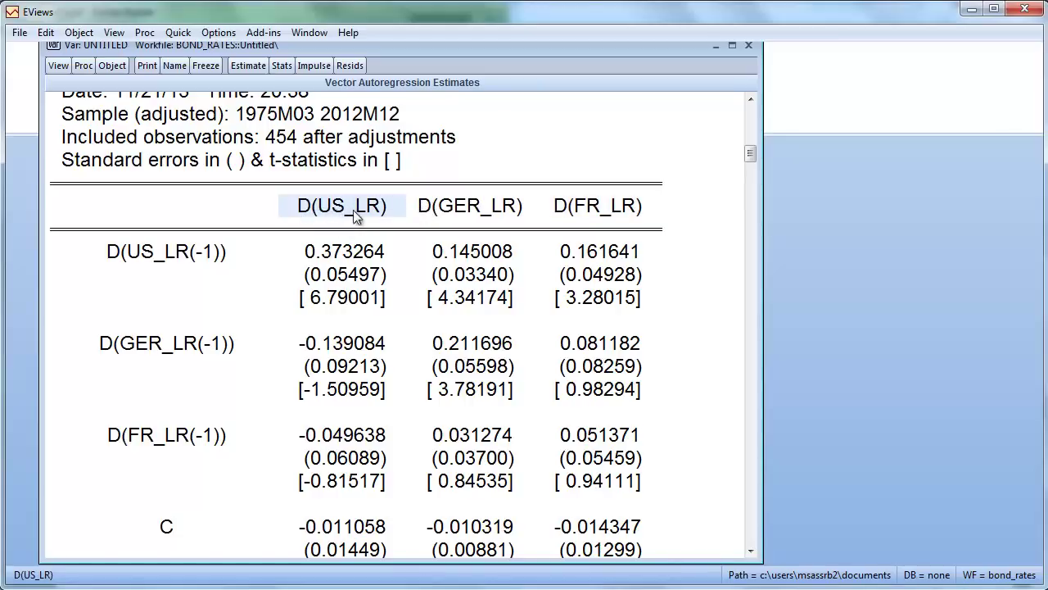
pyautogui.click(423, 207)
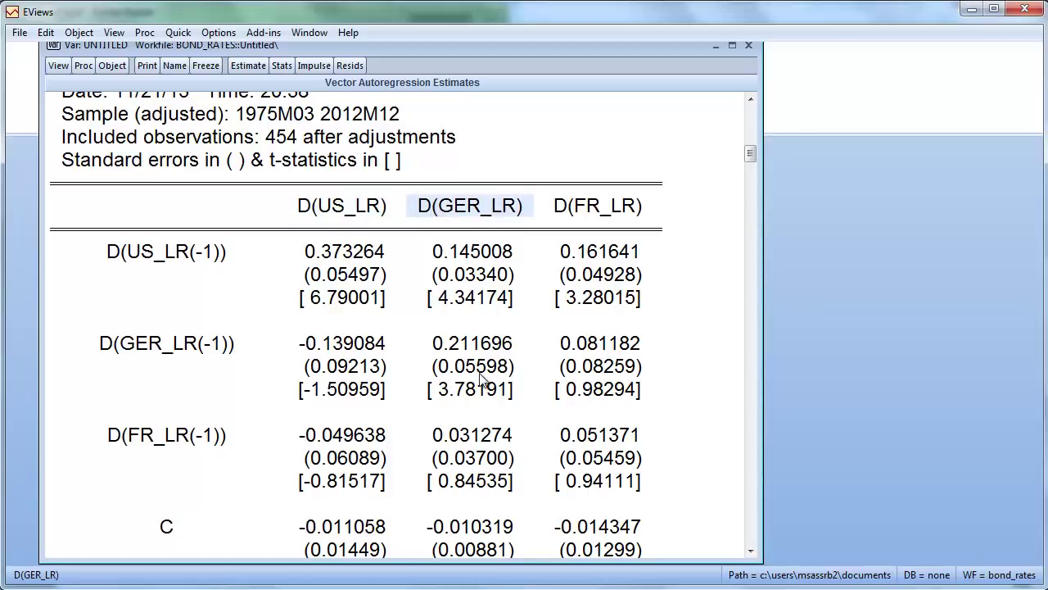
pyautogui.click(590, 209)
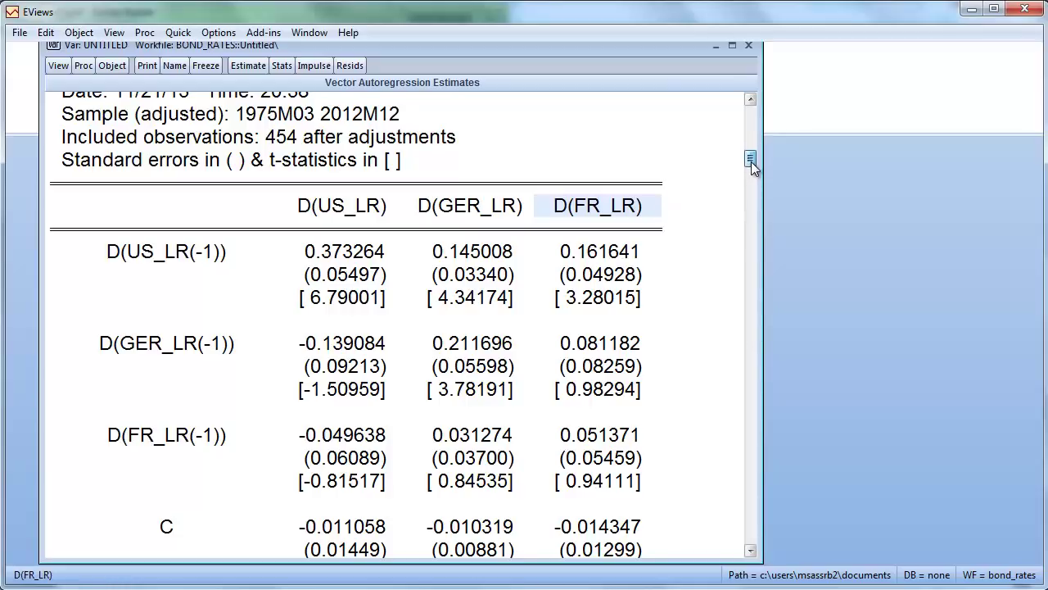
# Compare the constants across the three differenced equations and the lagged coefficients in the D(US_LR) equation
pyautogui.moveTo(751, 155); pyautogui.dragTo(754, 220)
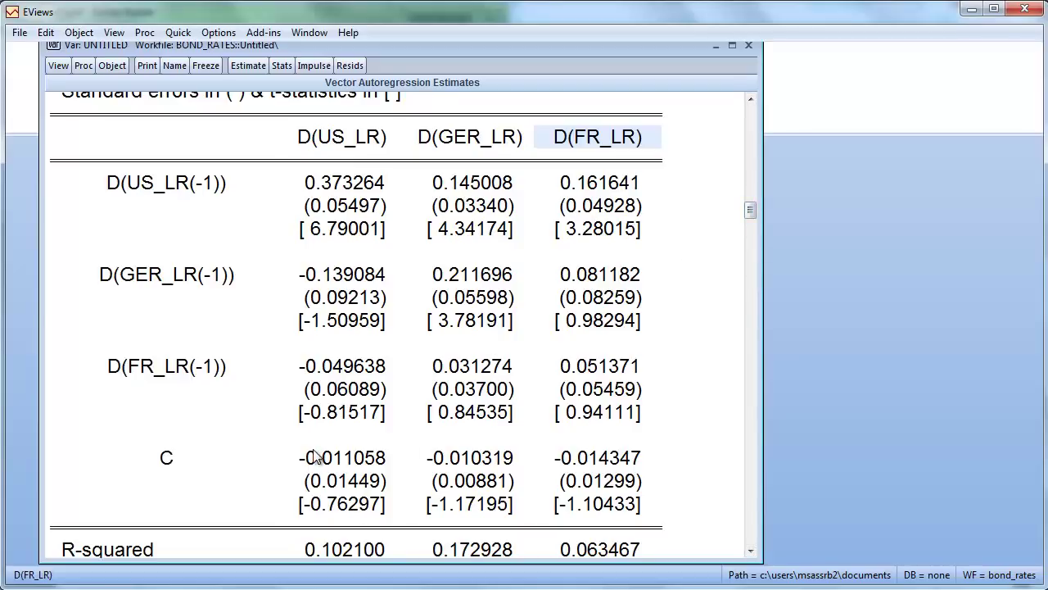
pyautogui.moveTo(297, 458); pyautogui.dragTo(593, 462)
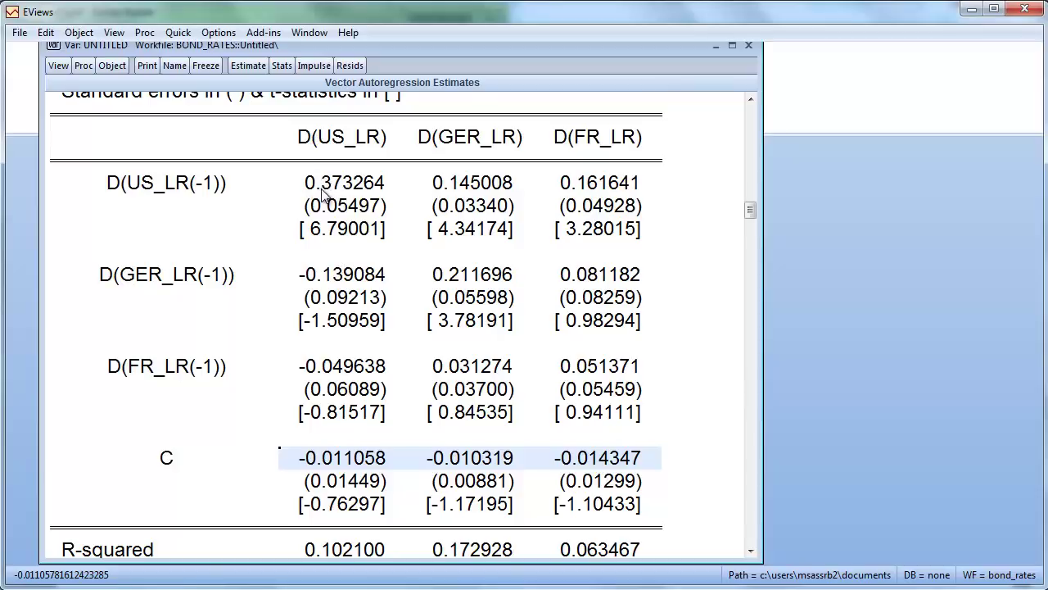
pyautogui.click(347, 144)
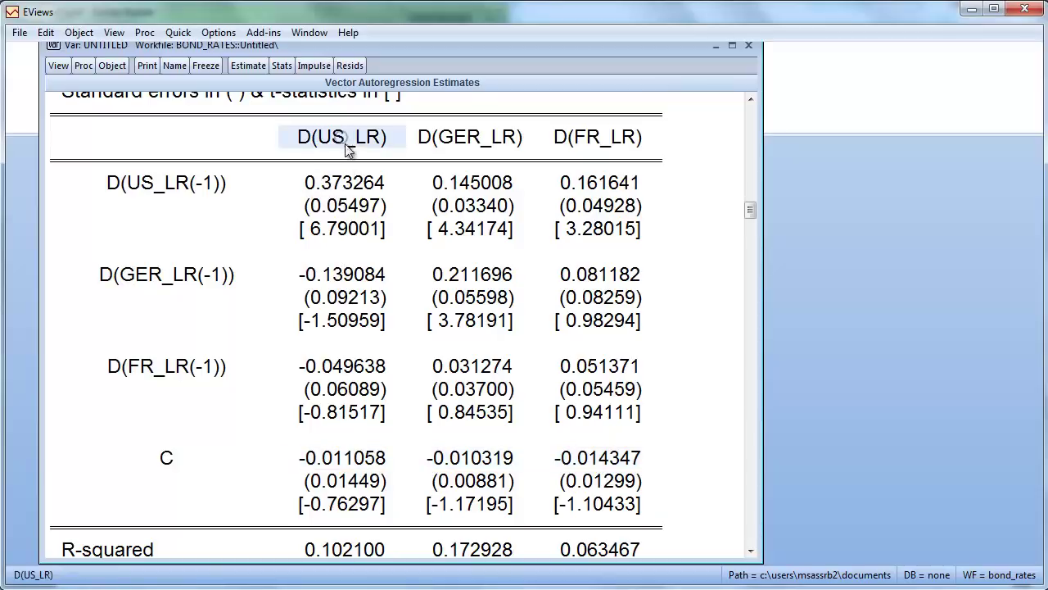
pyautogui.click(342, 189)
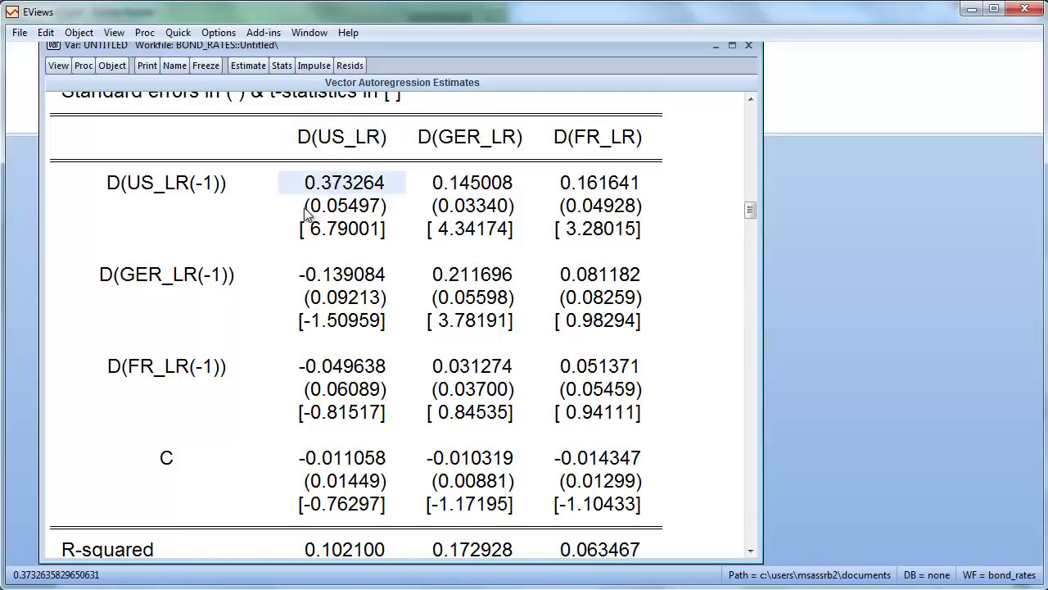
pyautogui.click(333, 276)
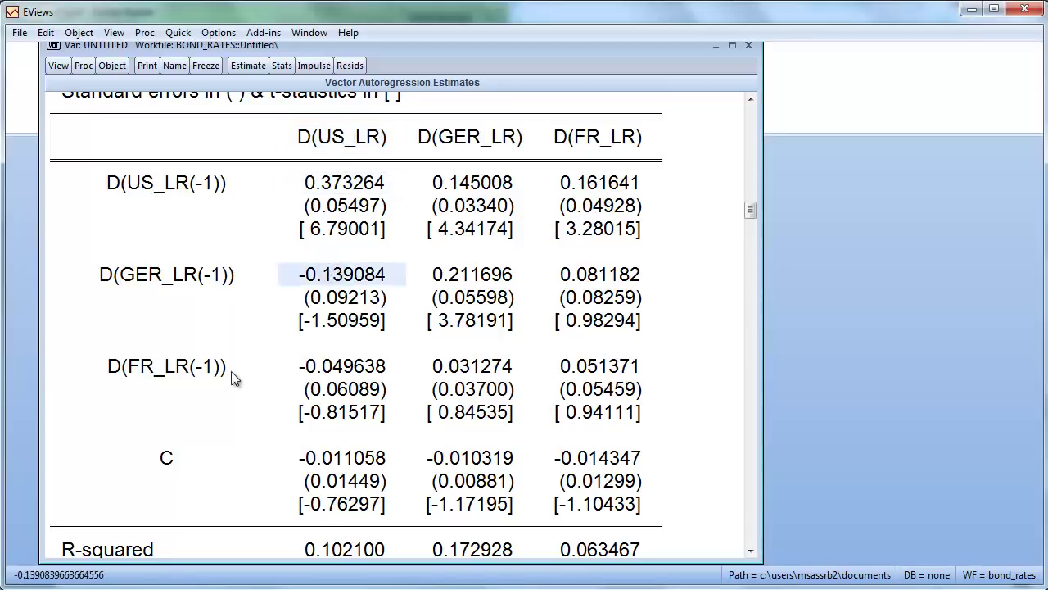
pyautogui.click(357, 365)
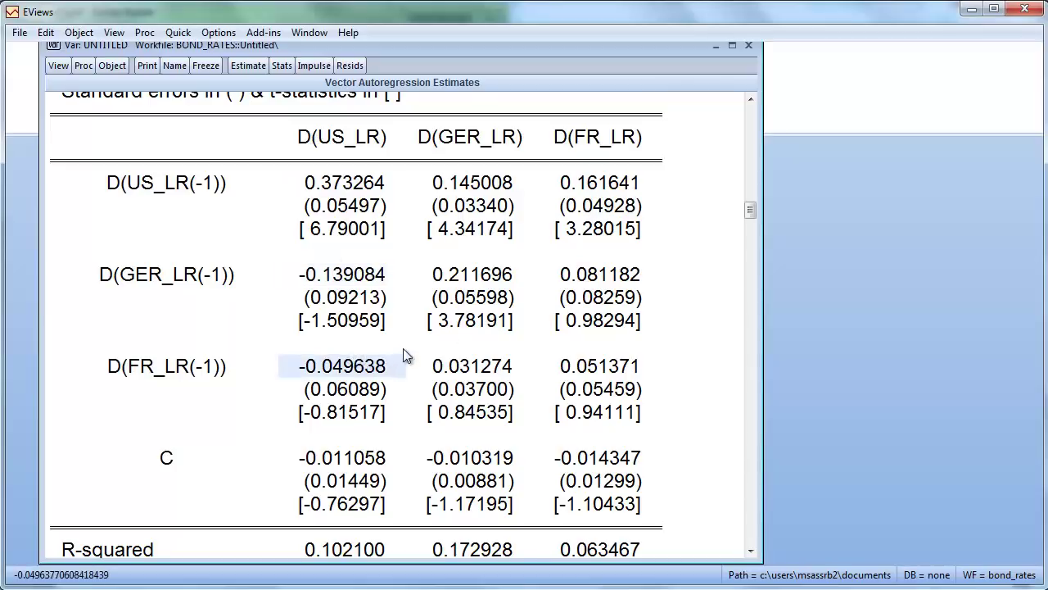
pyautogui.click(482, 156)
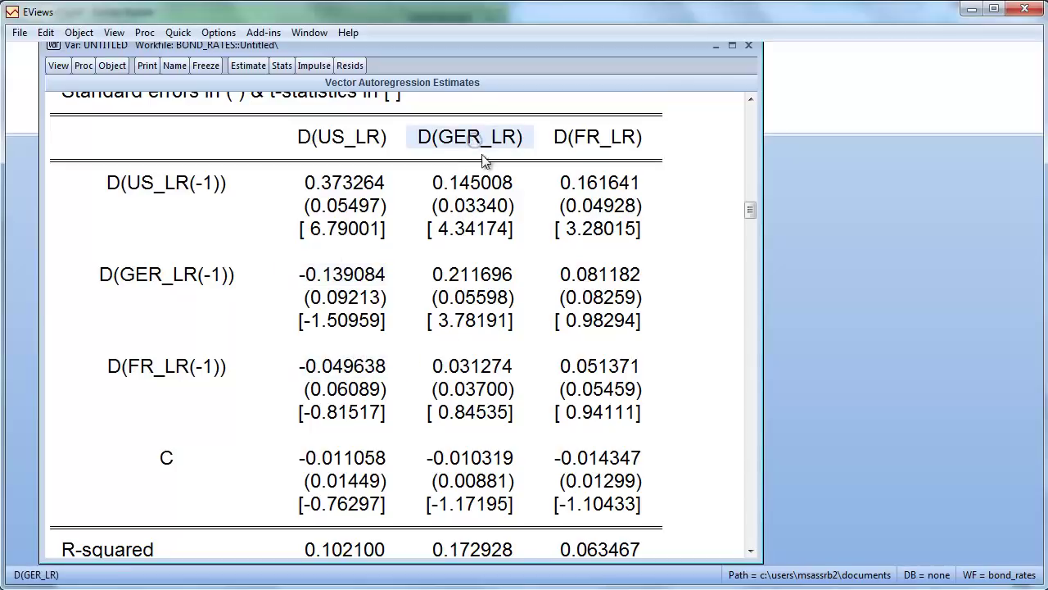
pyautogui.click(597, 149)
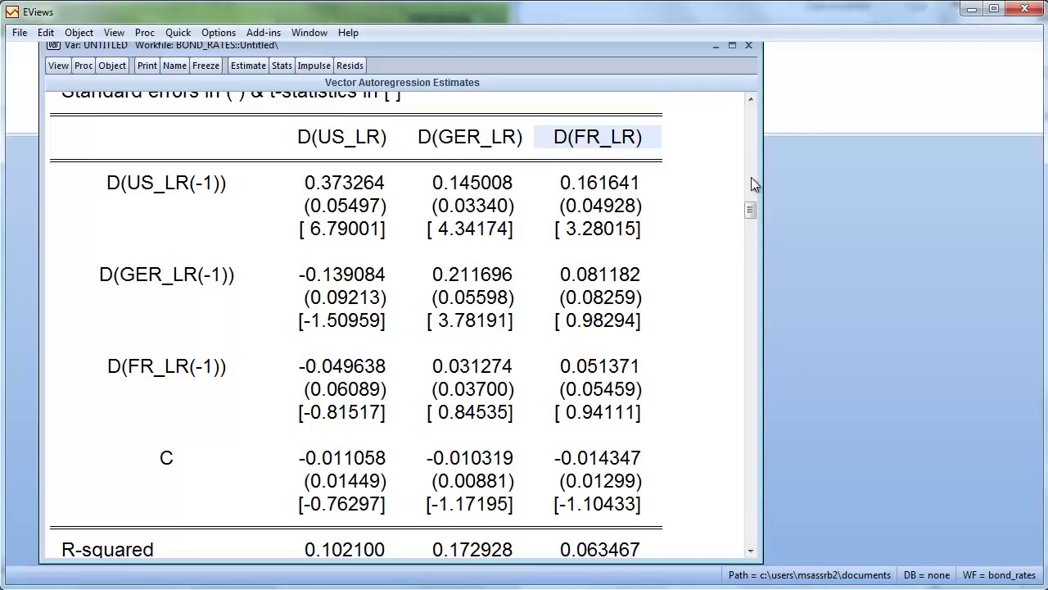
# Examine the t-statistics of D(US_LR(-1)) in all three equations, and dismiss the Windows color scheme message
pyautogui.click(751, 100)
pyautogui.click(751, 100)
pyautogui.click(751, 100)
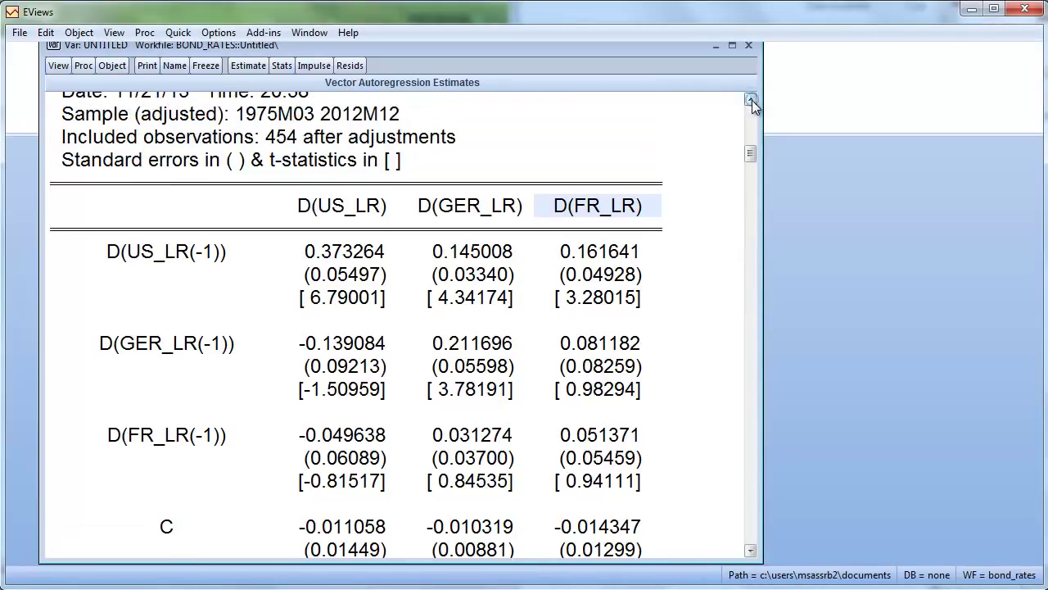
pyautogui.click(751, 100)
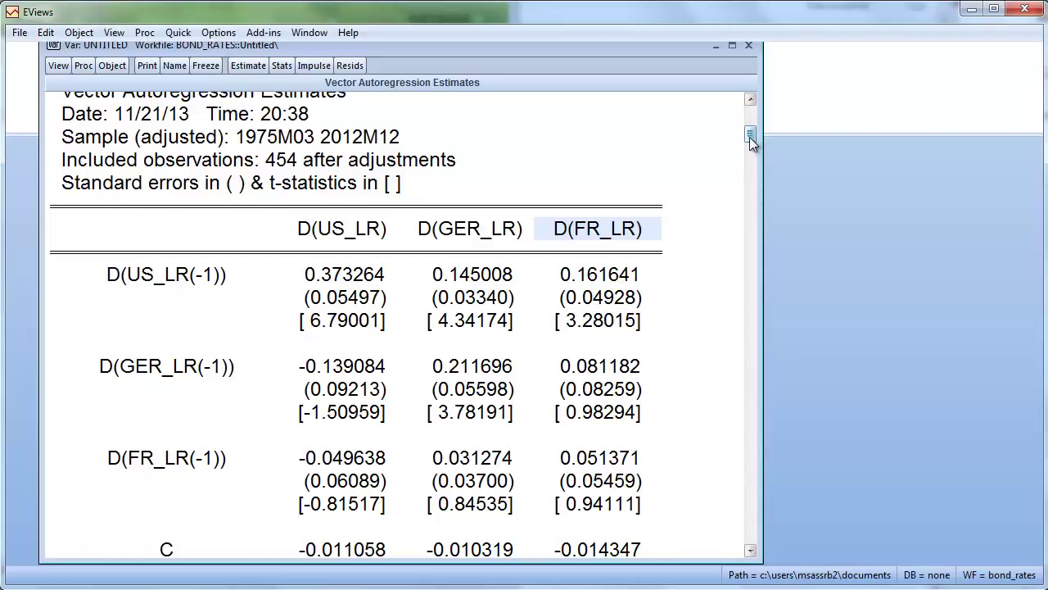
pyautogui.moveTo(752, 141); pyautogui.dragTo(709, 197)
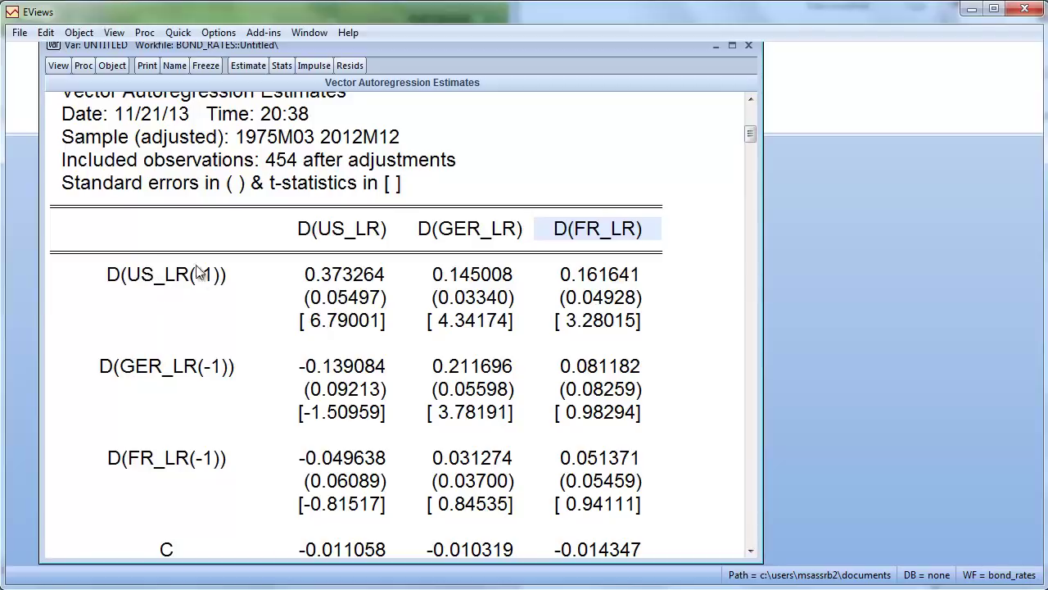
pyautogui.click(338, 325)
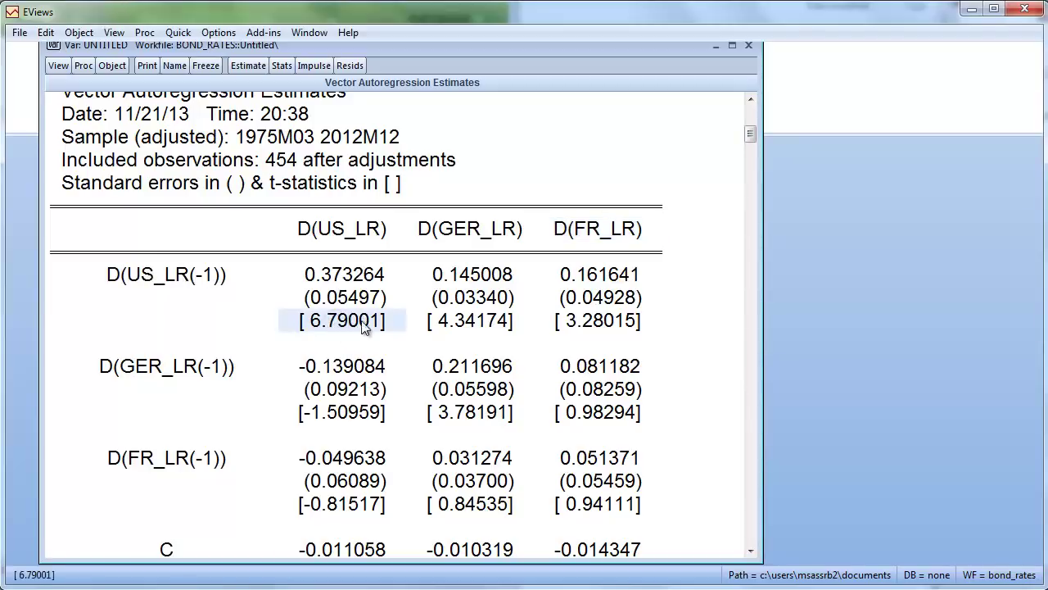
pyautogui.click(480, 328)
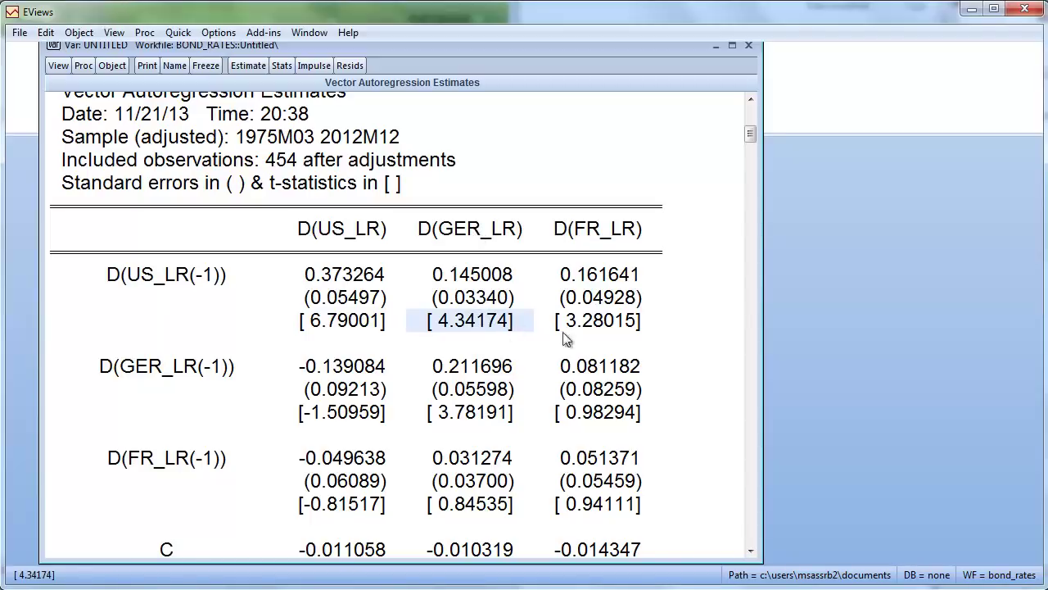
pyautogui.click(610, 324)
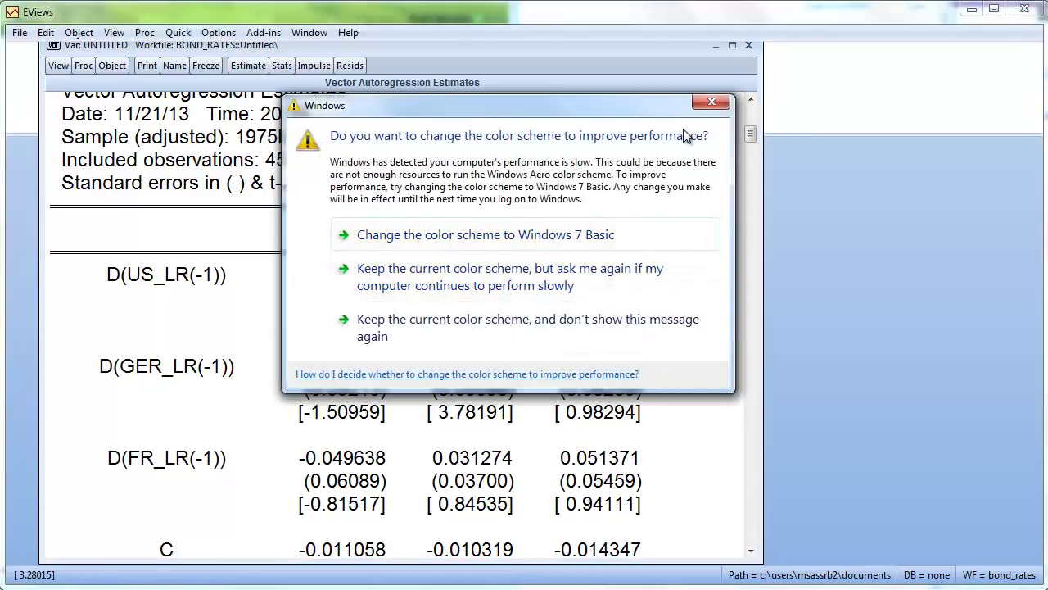
pyautogui.click(712, 102)
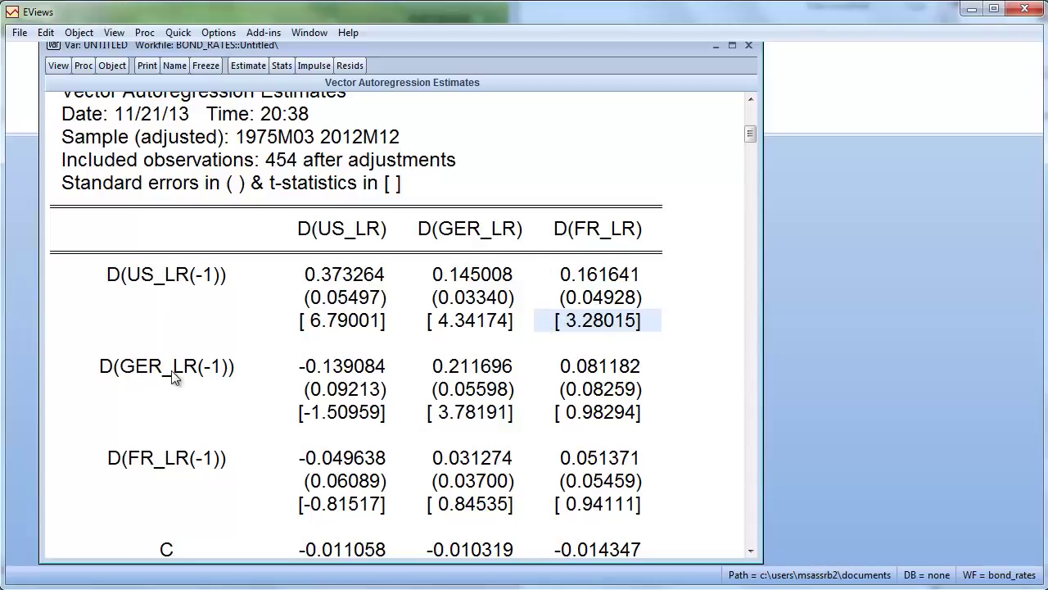
# Examine the t-statistics of D(GER_LR(-1)) and D(FR_LR(-1)) across the three equations
pyautogui.click(463, 418)
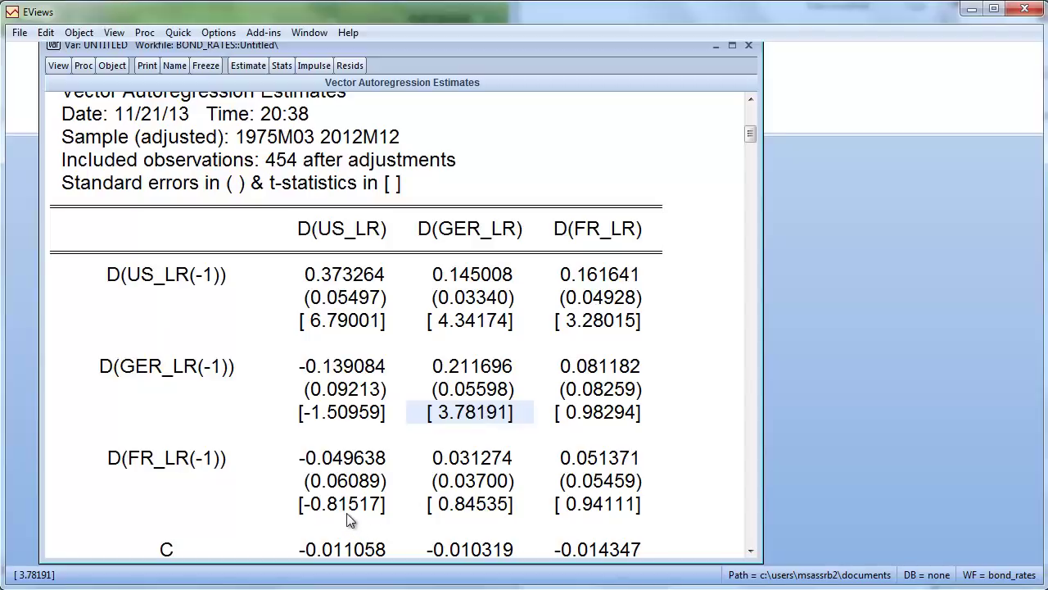
pyautogui.click(161, 473)
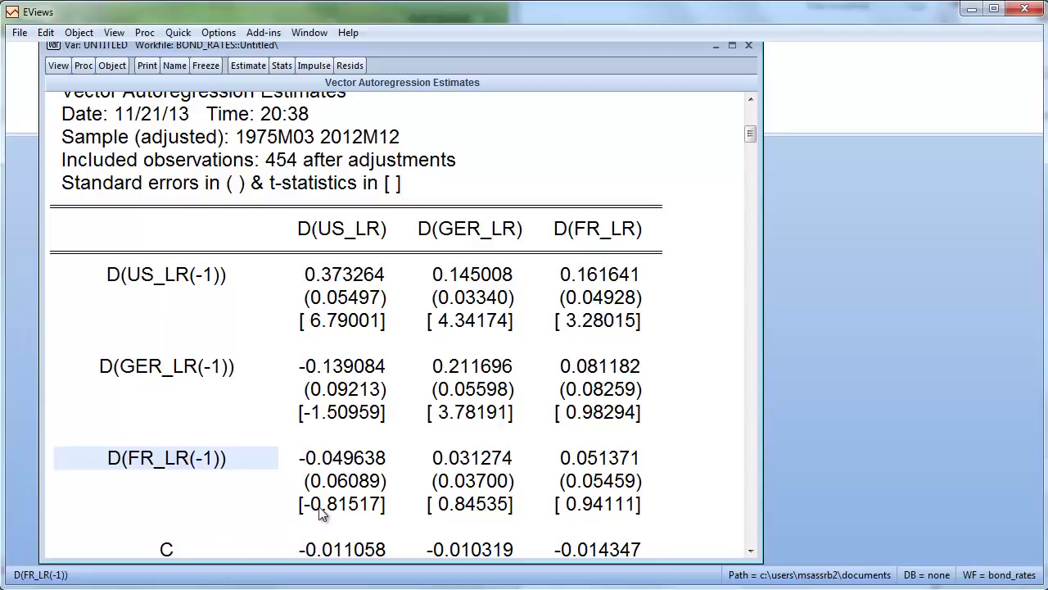
pyautogui.click(499, 506)
pyautogui.click(602, 507)
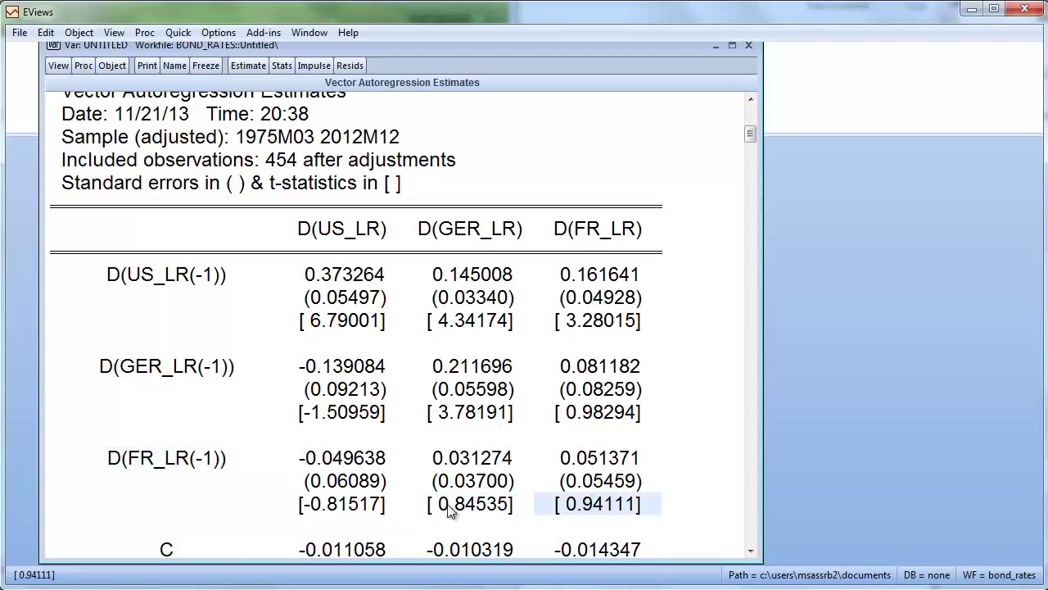
pyautogui.click(386, 512)
pyautogui.click(463, 510)
pyautogui.click(590, 506)
pyautogui.click(417, 498)
pyautogui.click(350, 504)
pyautogui.click(488, 502)
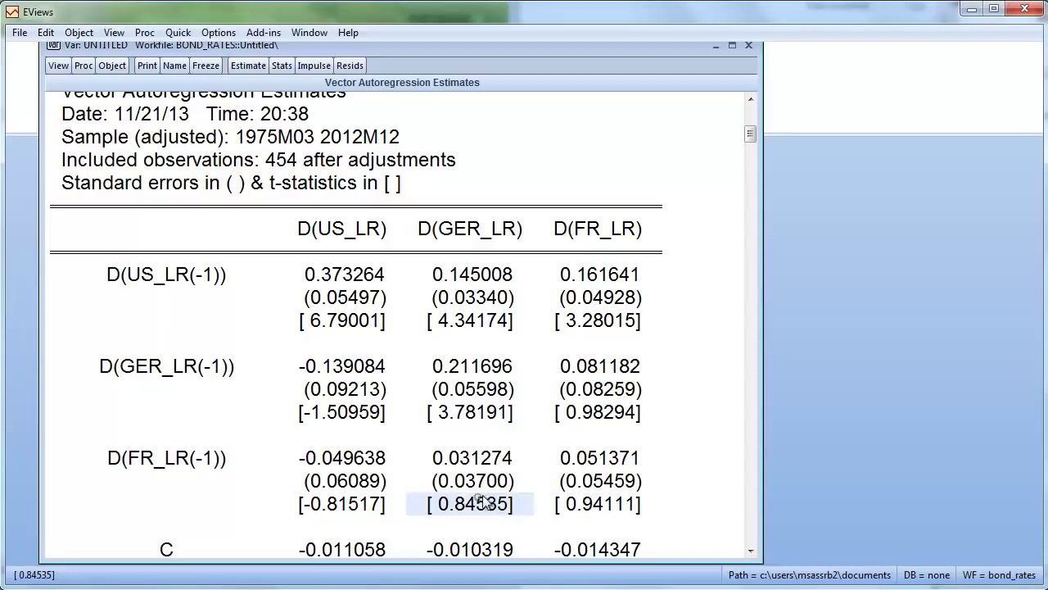
pyautogui.click(604, 502)
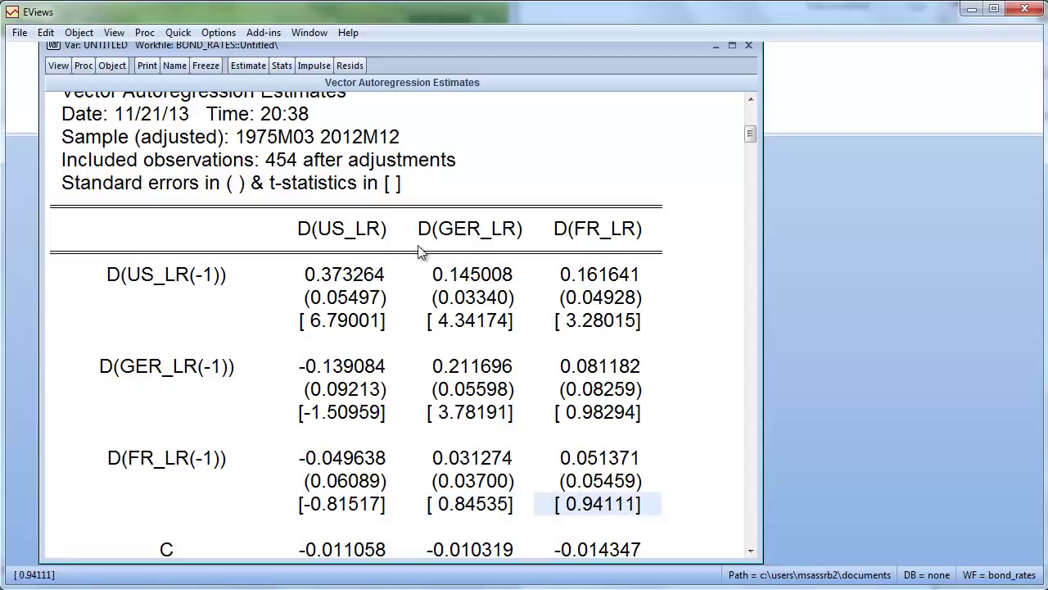
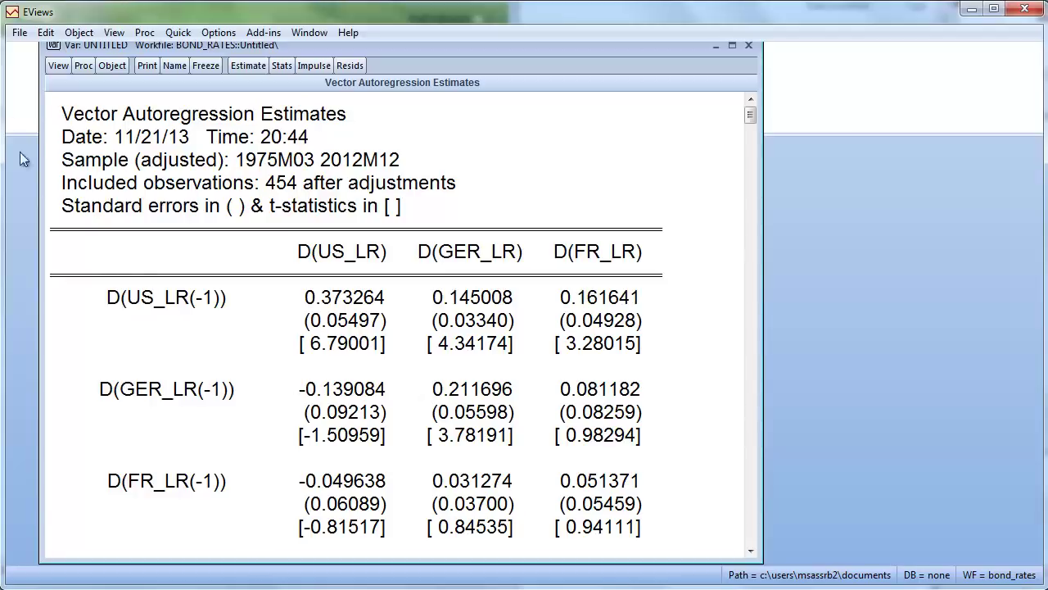
# Run the residual autocorrelation LM test on the differenced VAR with 2 lags included
pyautogui.click(57, 70)
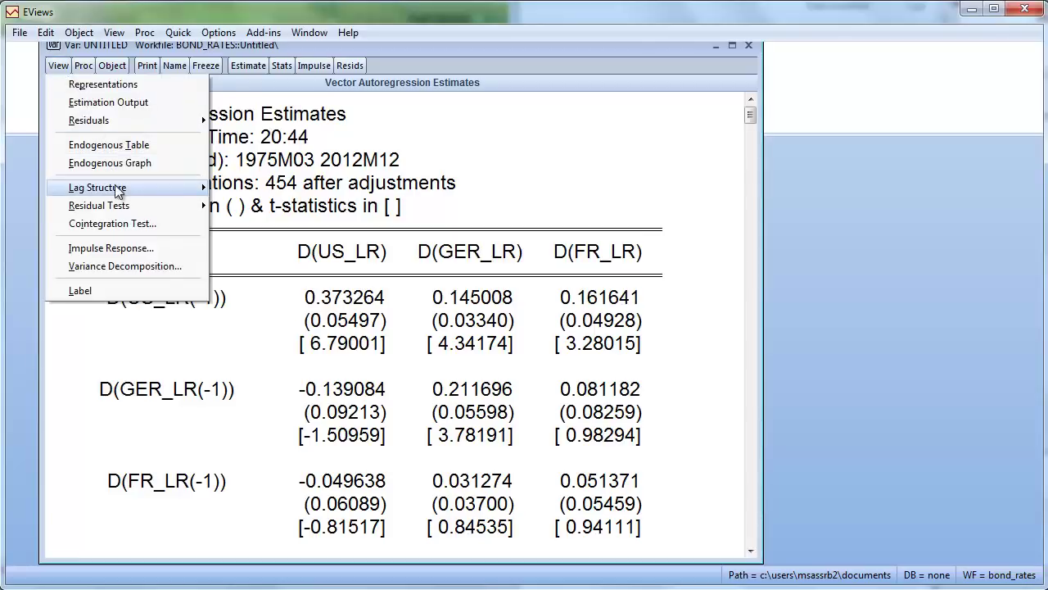
pyautogui.moveTo(143, 211)
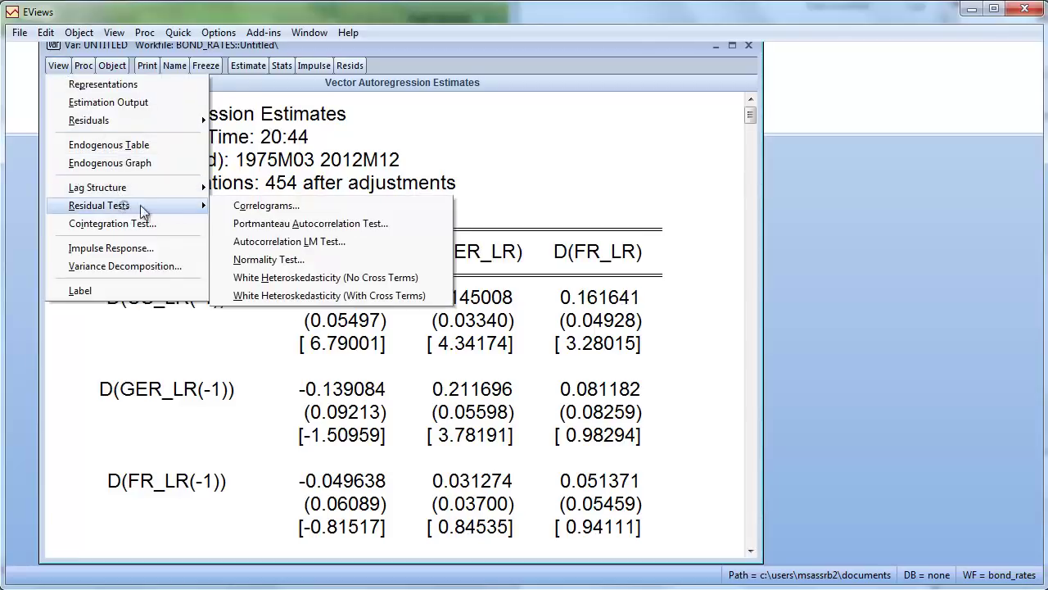
pyautogui.click(293, 242)
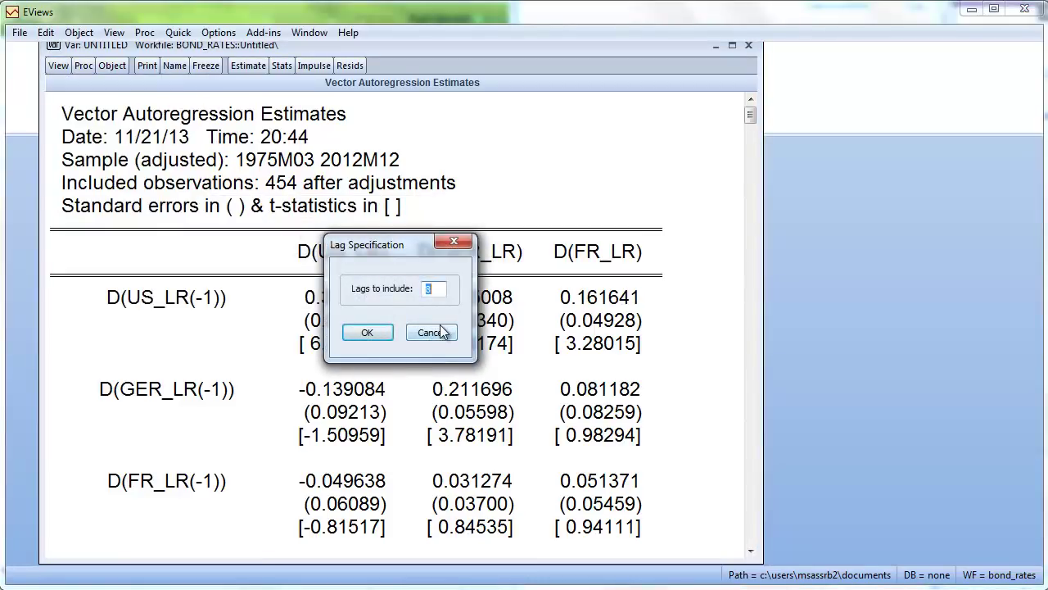
pyautogui.click(380, 336)
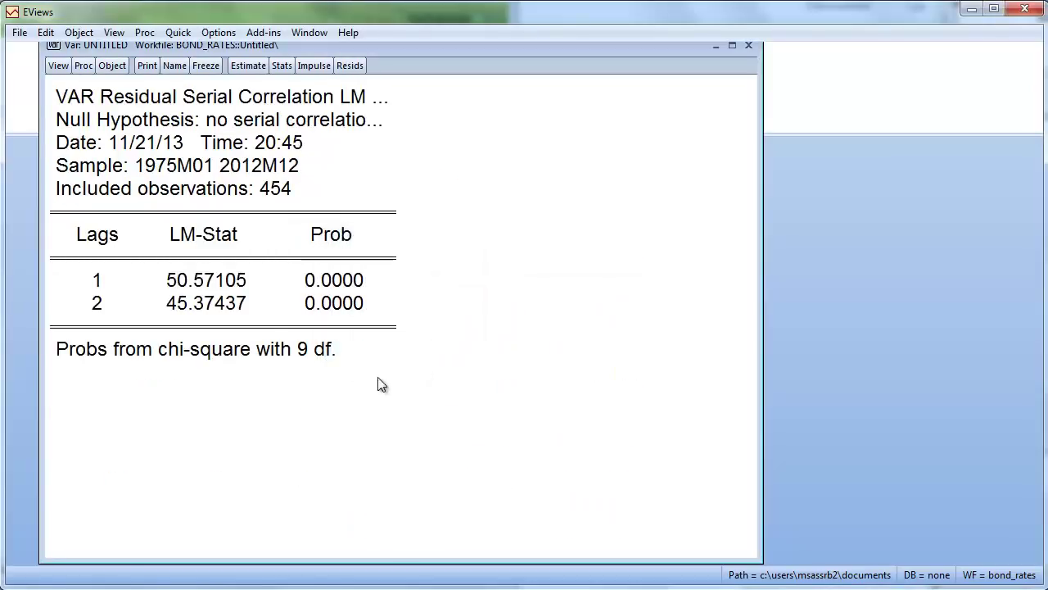
# Examine the LM statistics and probabilities at lags 1 and 2 for residual serial correlation
pyautogui.click(342, 279)
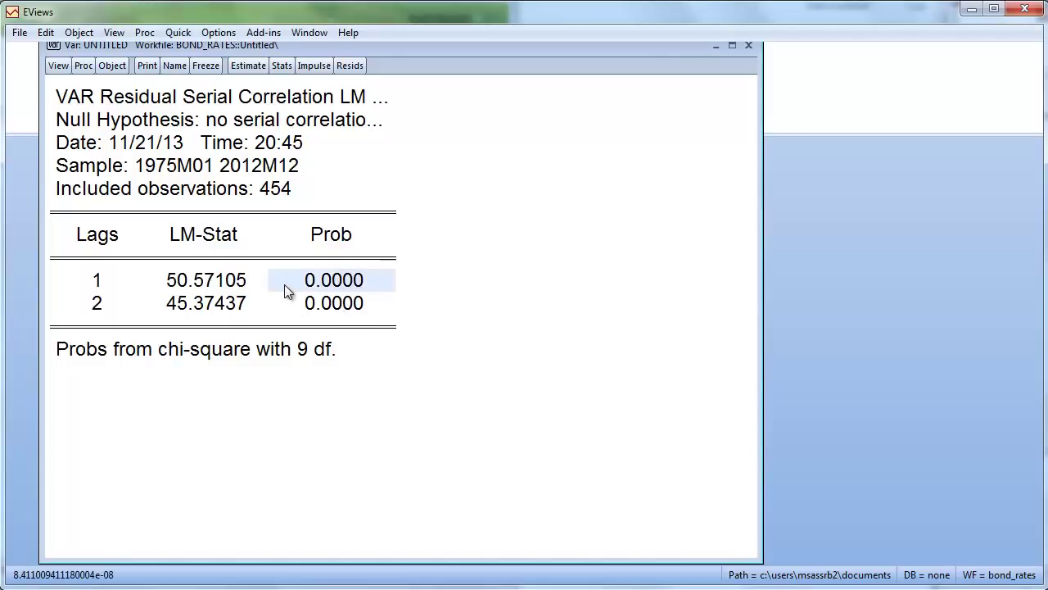
pyautogui.click(181, 287)
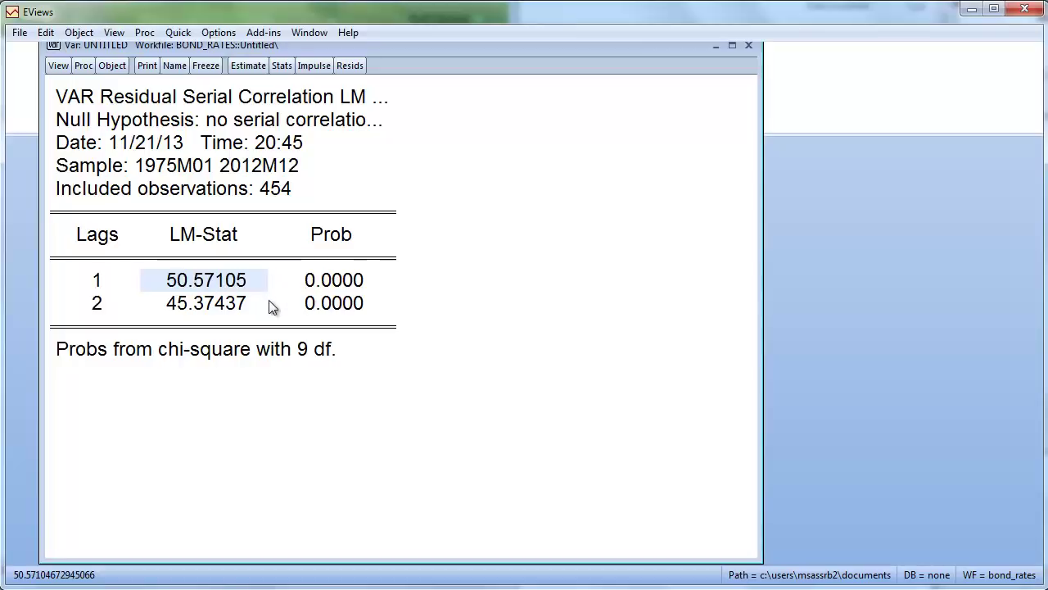
pyautogui.click(201, 309)
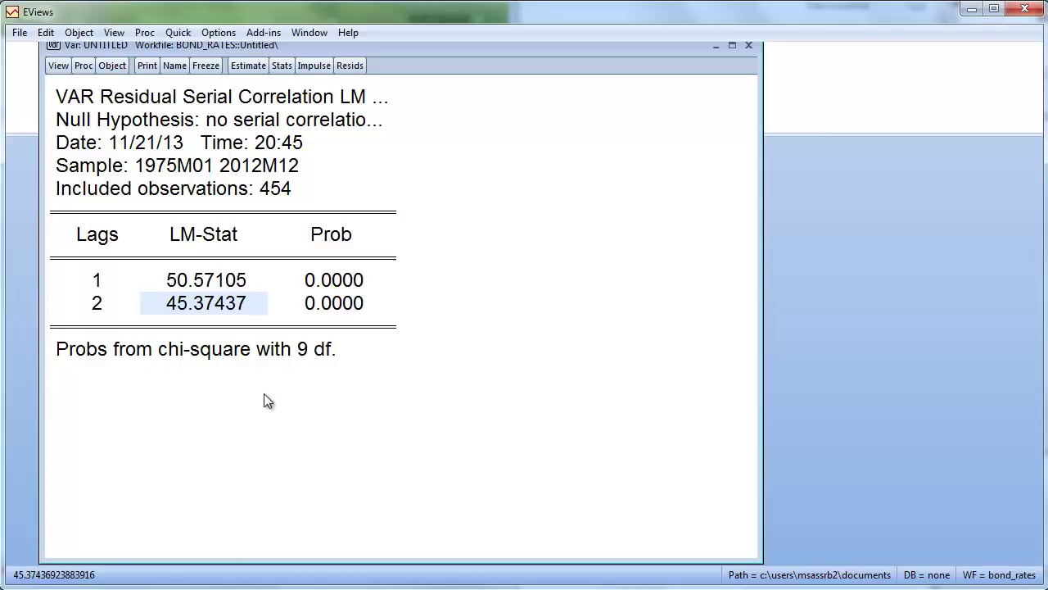
pyautogui.click(336, 283)
pyautogui.click(341, 306)
pyautogui.click(345, 287)
pyautogui.click(345, 304)
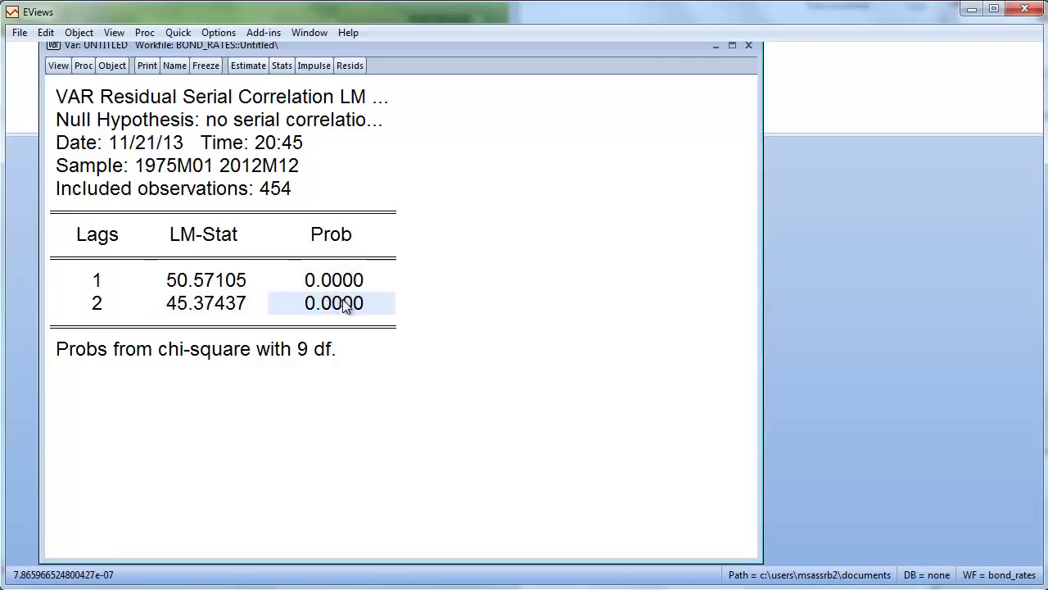
pyautogui.click(346, 279)
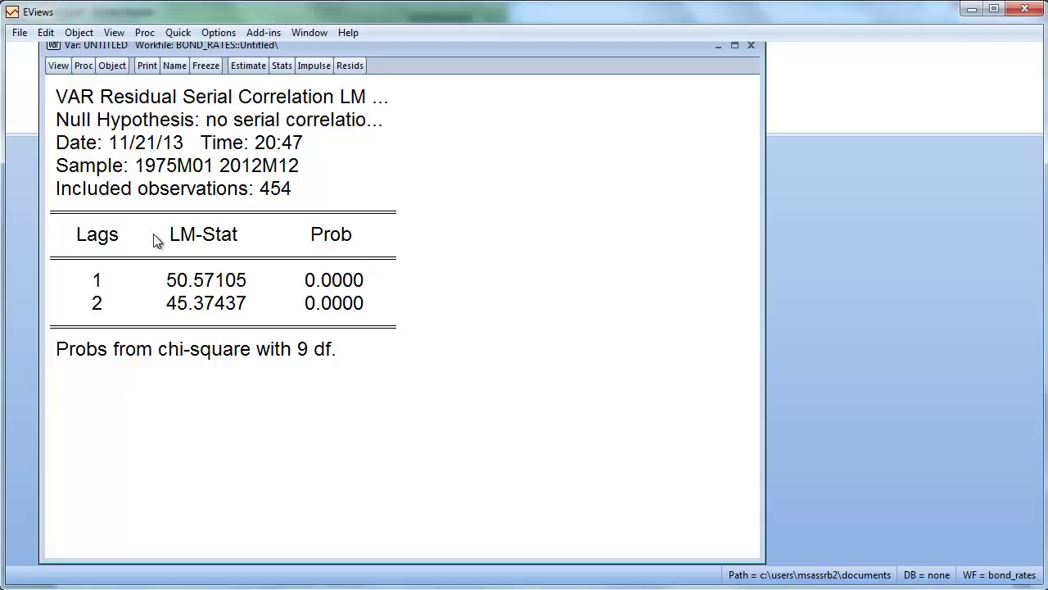
# Compute the VAR lag length criteria with 4 lags included, and widen the results window to show every criterion column
pyautogui.click(59, 67)
pyautogui.moveTo(145, 187)
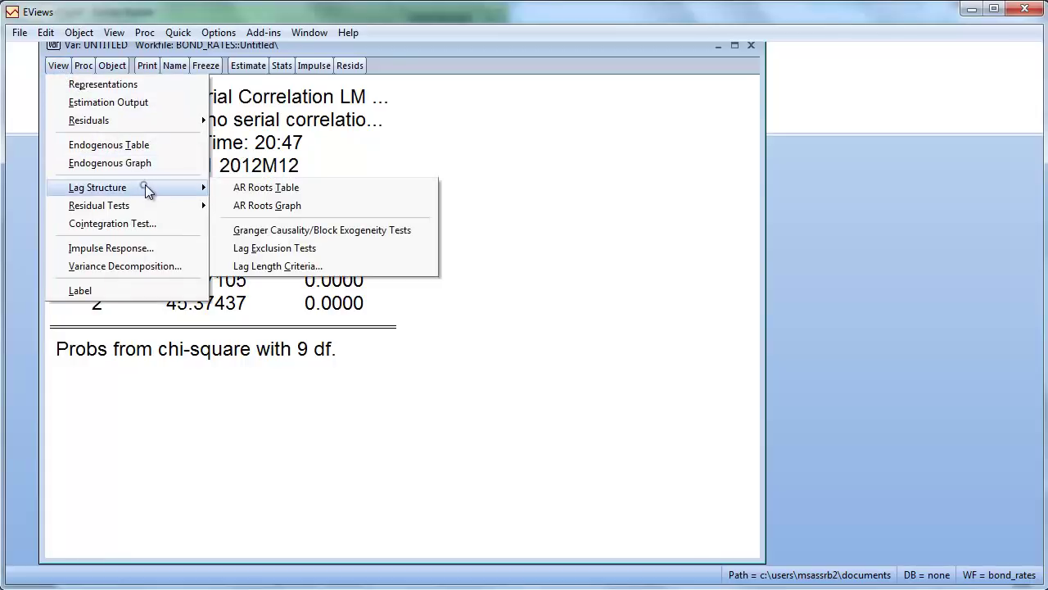
pyautogui.click(313, 269)
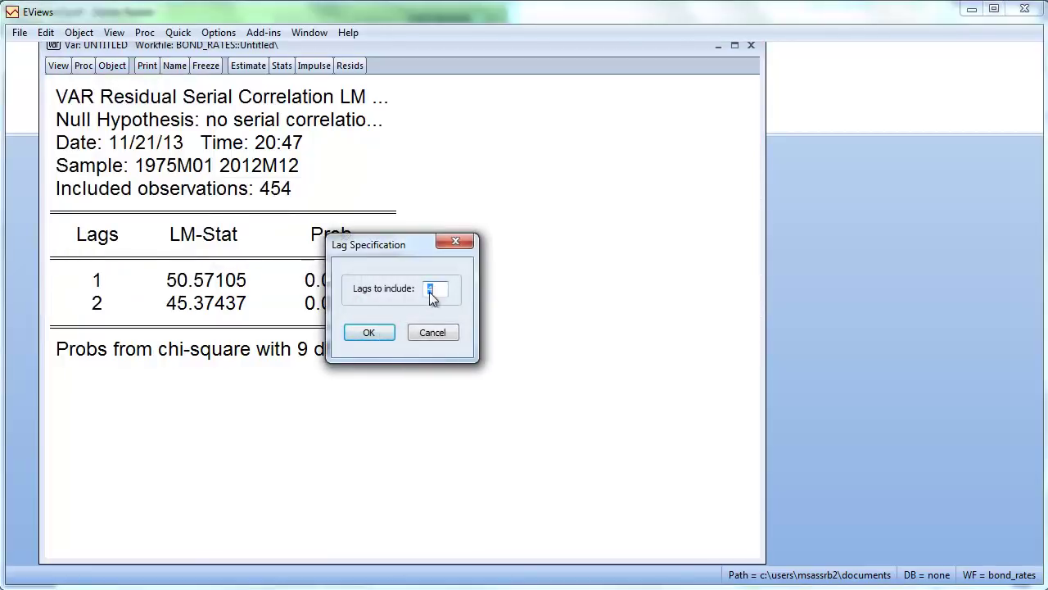
pyautogui.click(381, 333)
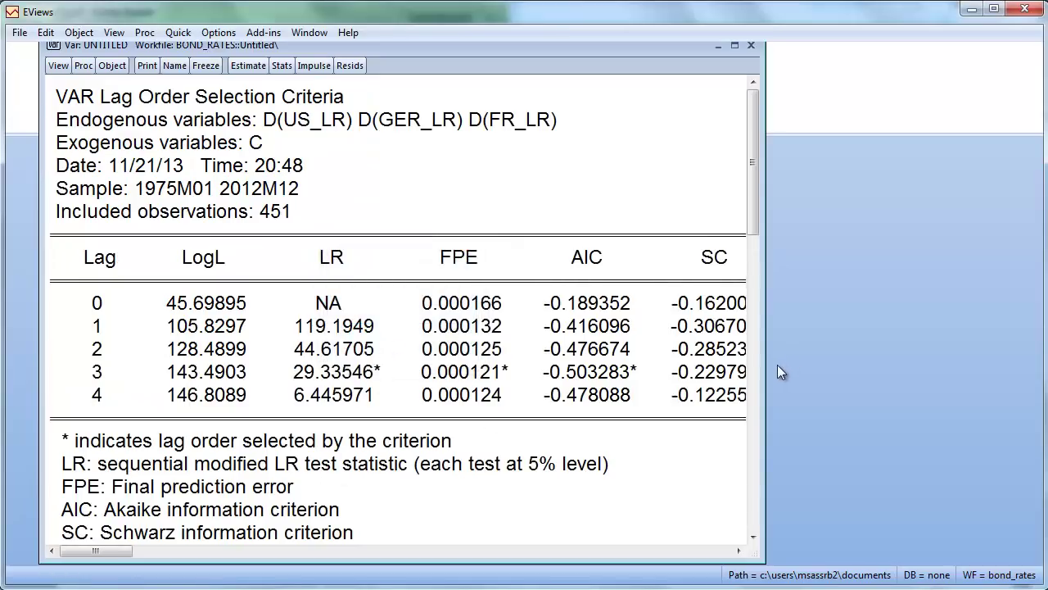
pyautogui.moveTo(765, 371); pyautogui.dragTo(985, 378)
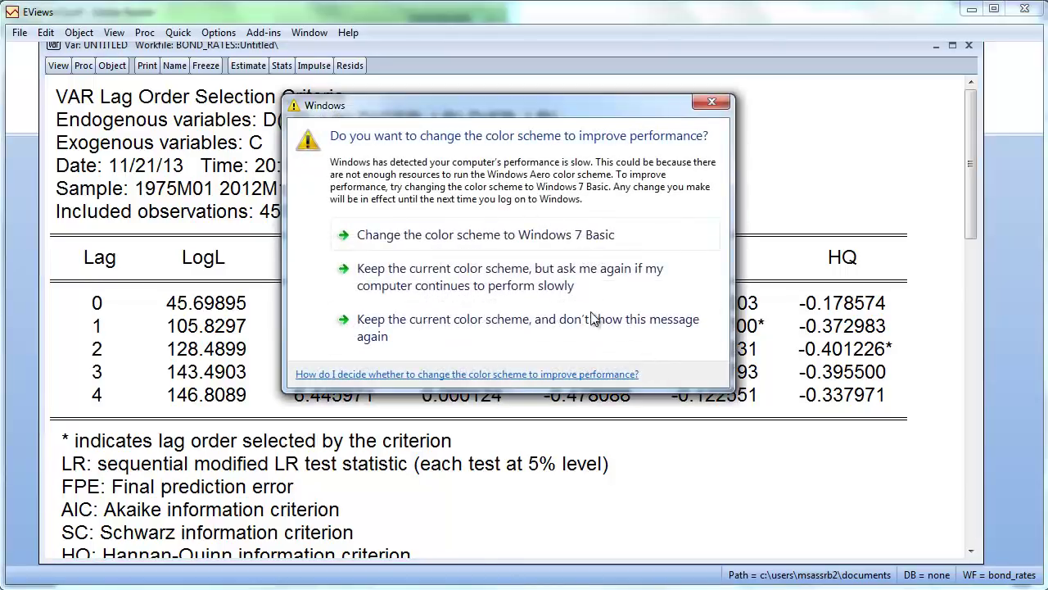
pyautogui.click(711, 103)
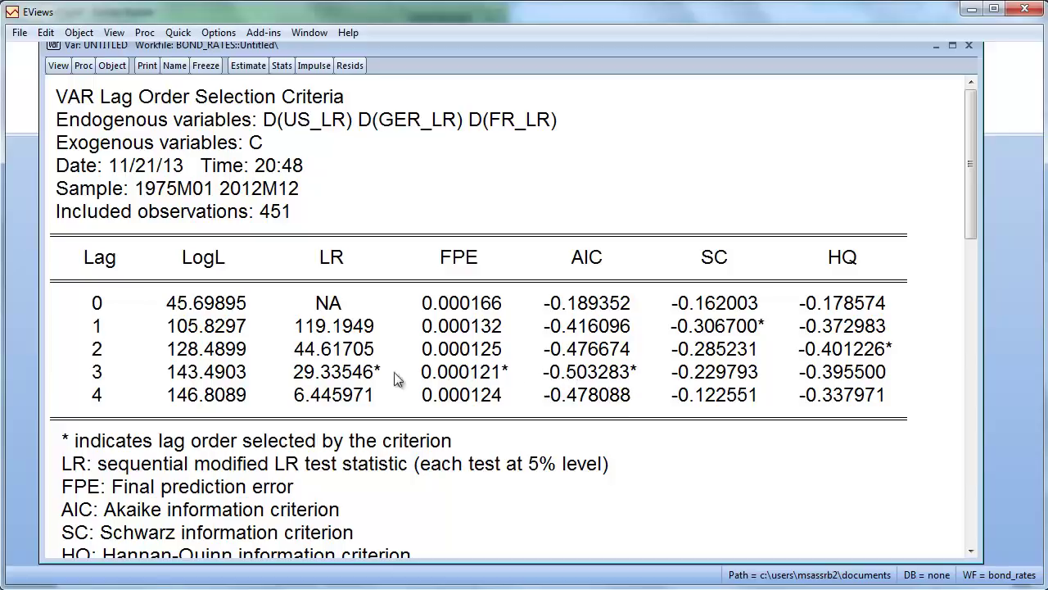
# Compare the lags selected by AIC and SC, and re-estimate the differenced VAR with endogenous lag intervals 1 3
pyautogui.click(588, 379)
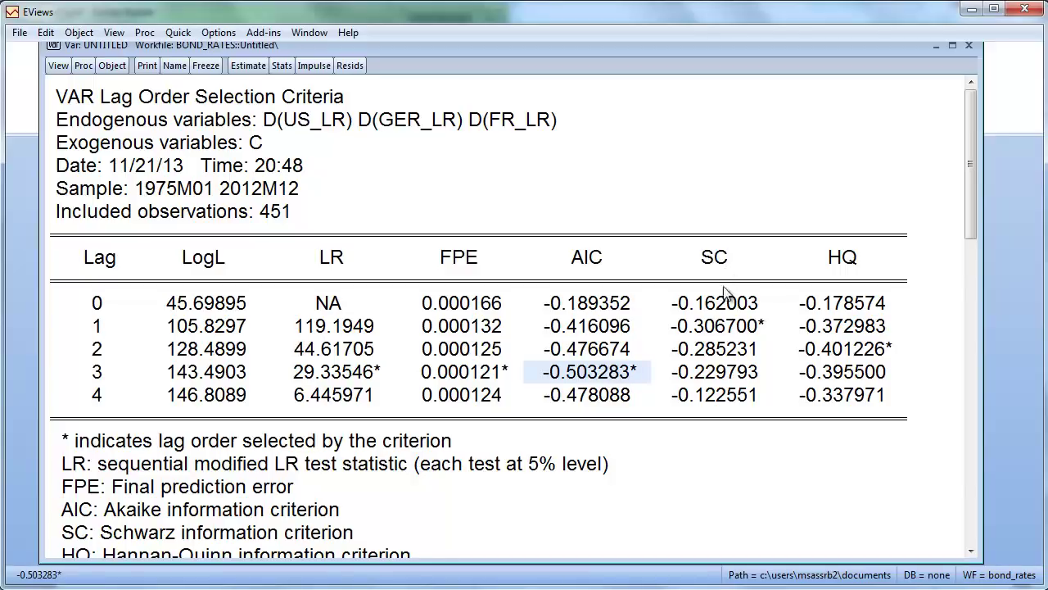
pyautogui.click(731, 332)
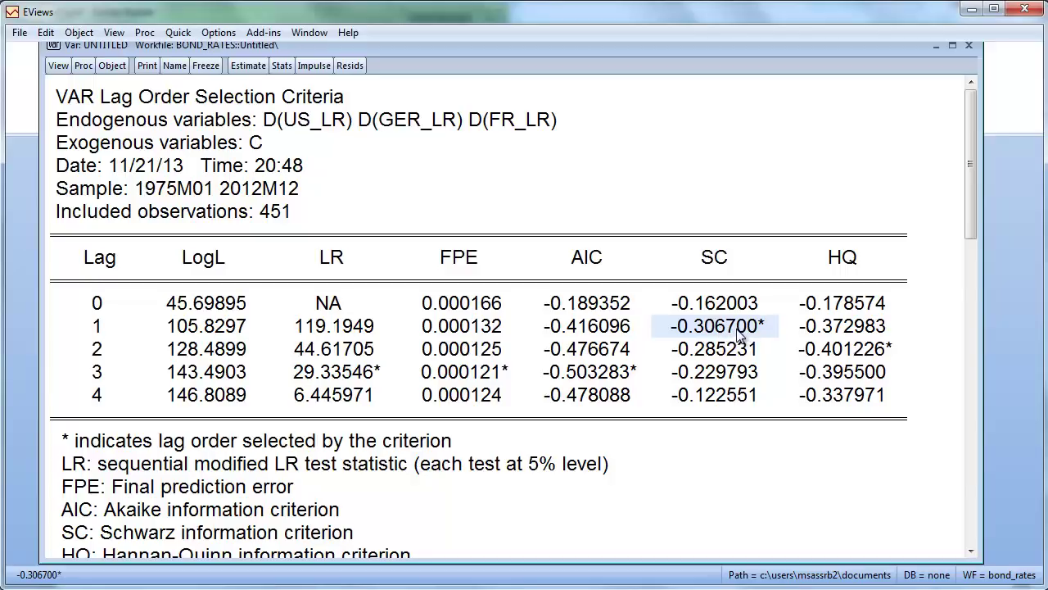
pyautogui.click(622, 378)
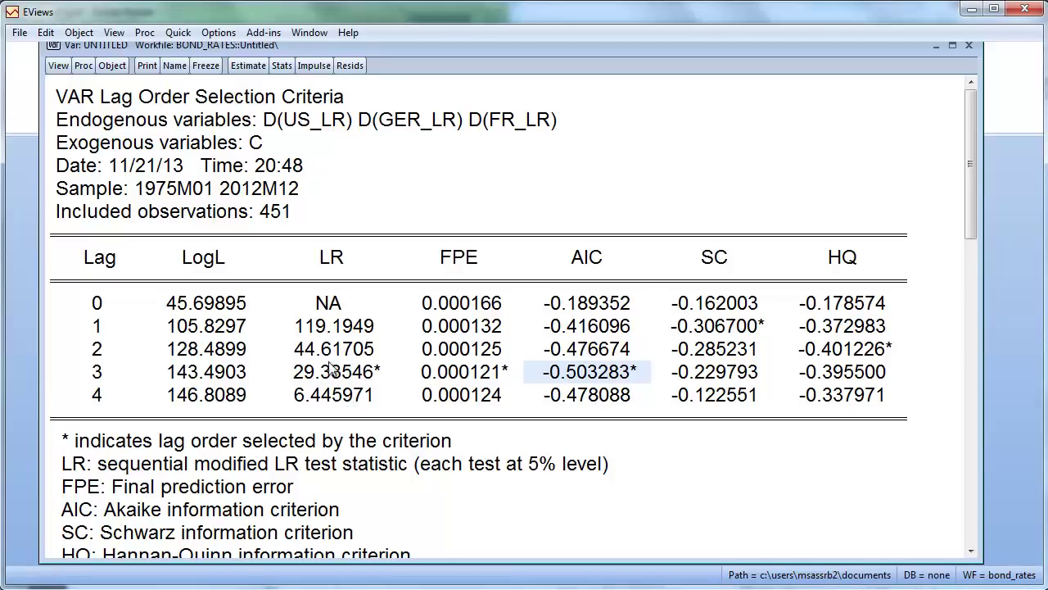
pyautogui.click(249, 66)
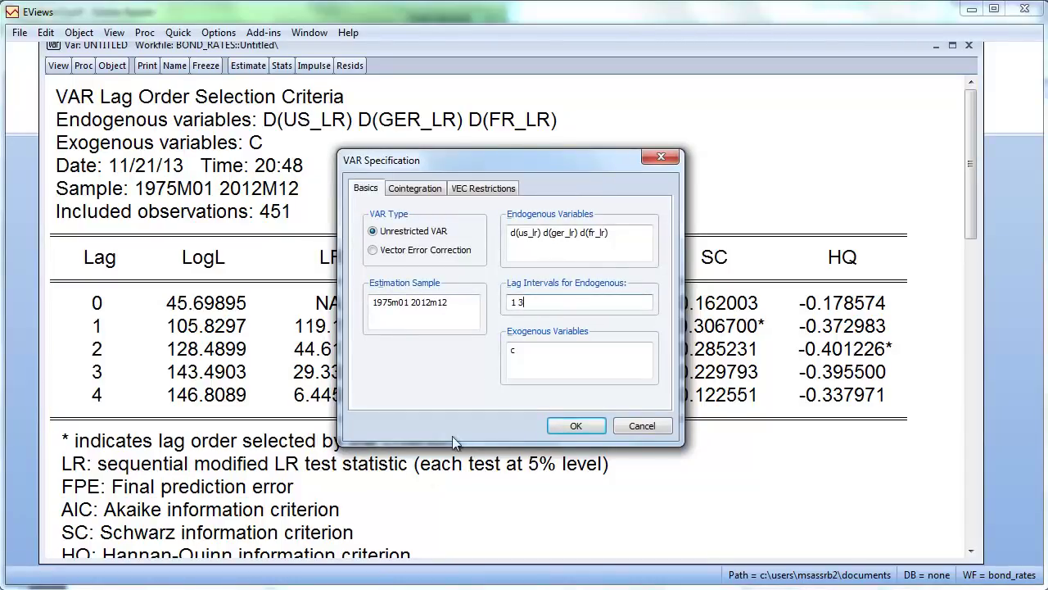
pyautogui.click(576, 426)
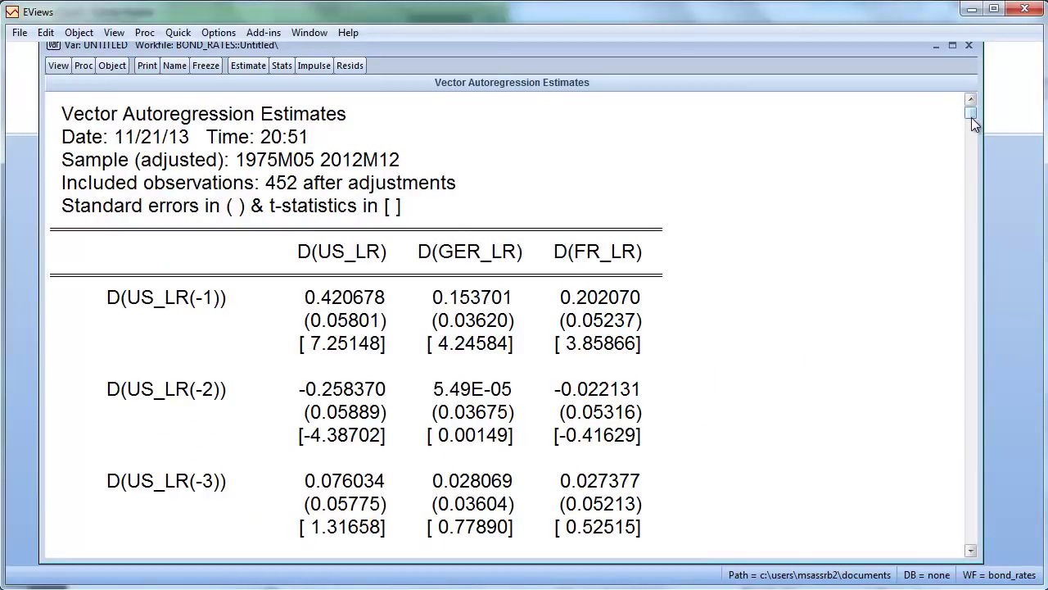
# Examine the t-statistics of D(US_LR(-1)) in the three equations and of D(US_LR(-2)) in the US equation
pyautogui.moveTo(972, 117); pyautogui.dragTo(963, 145)
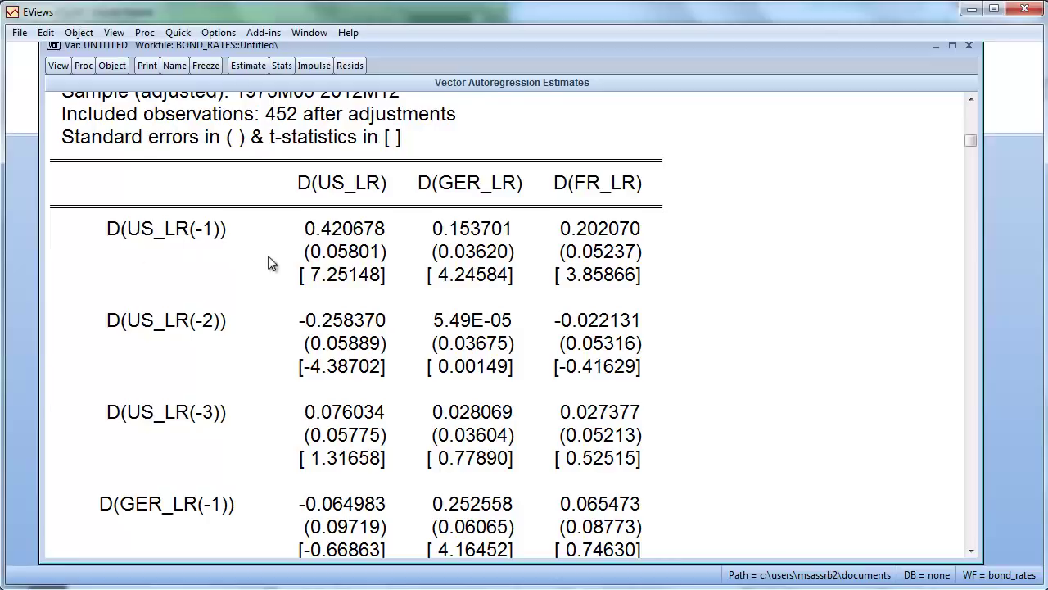
pyautogui.click(361, 277)
pyautogui.click(491, 277)
pyautogui.click(614, 281)
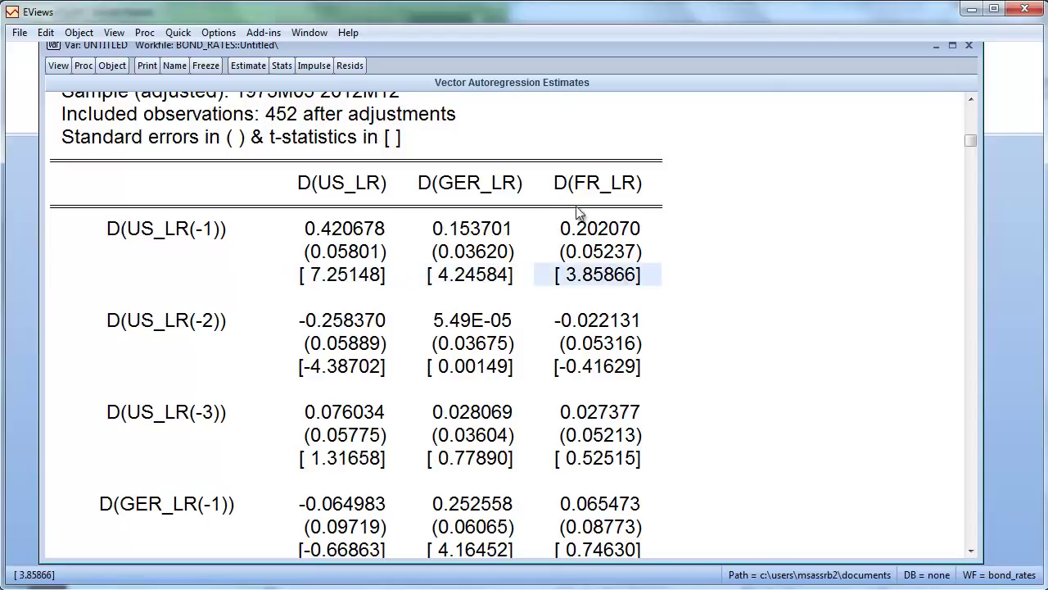
pyautogui.click(357, 368)
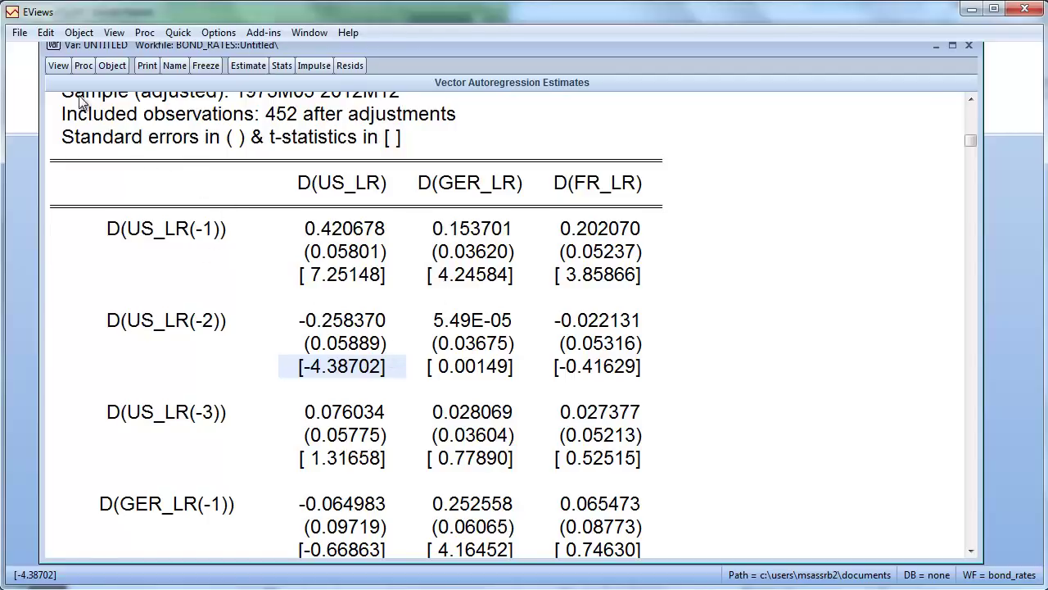
# Display the AR roots table of the three-lag VAR, and dismiss the Windows color scheme prompt
pyautogui.click(59, 67)
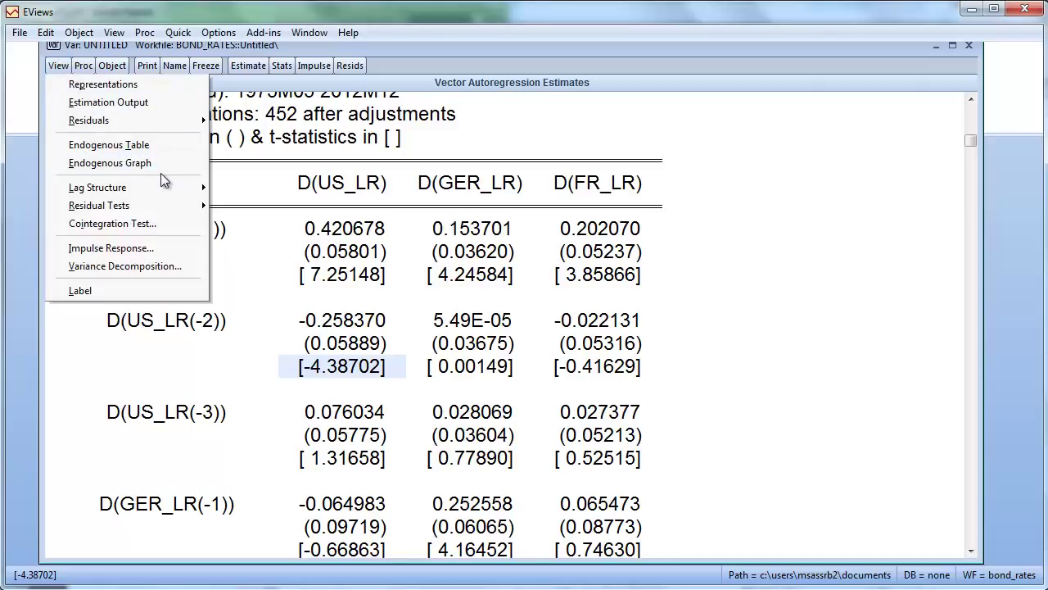
pyautogui.moveTo(166, 197)
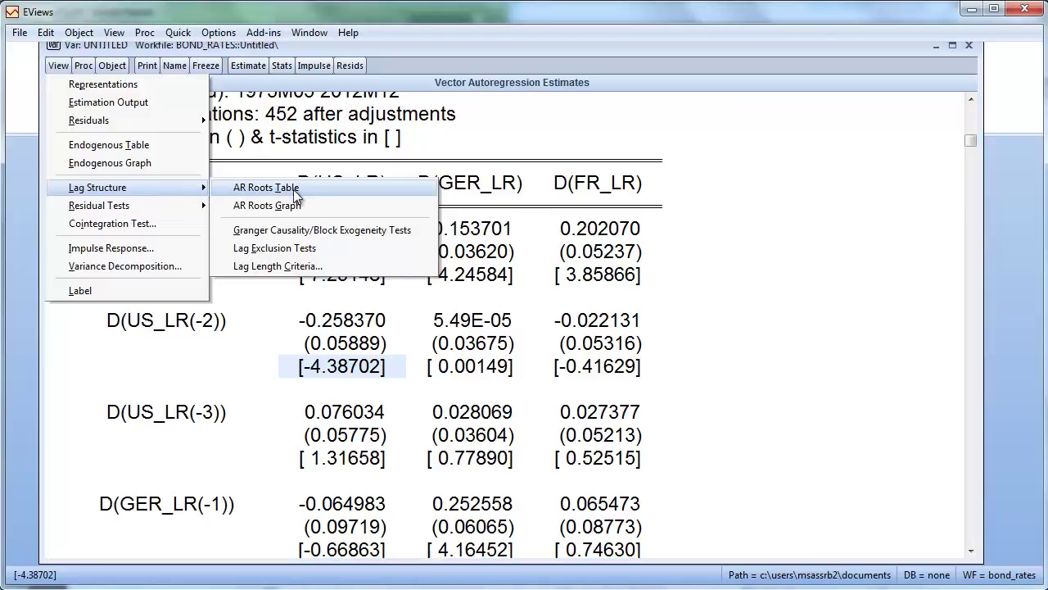
pyautogui.click(717, 104)
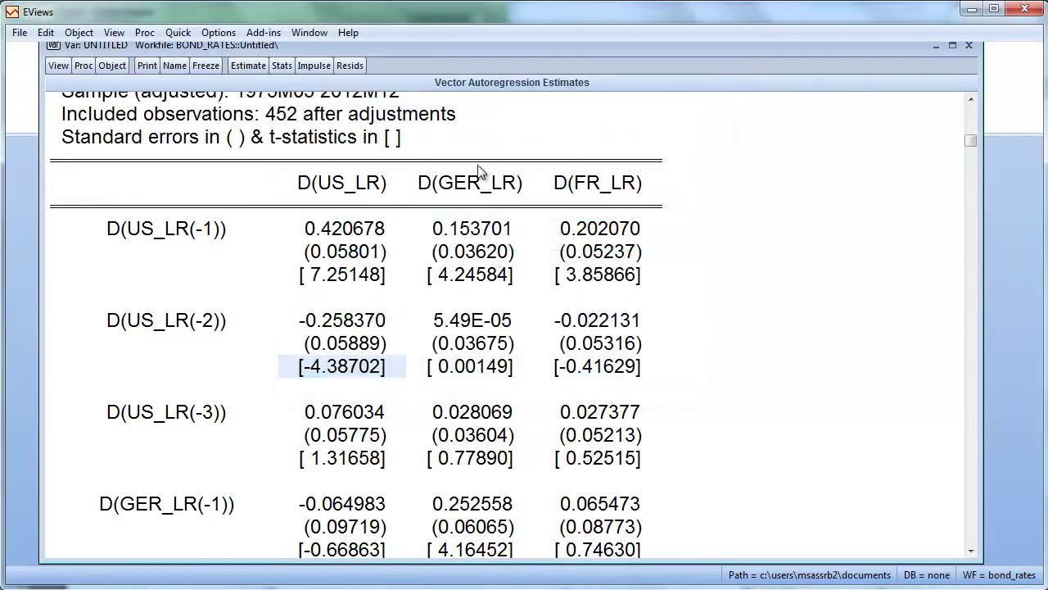
pyautogui.click(61, 69)
pyautogui.moveTo(135, 190)
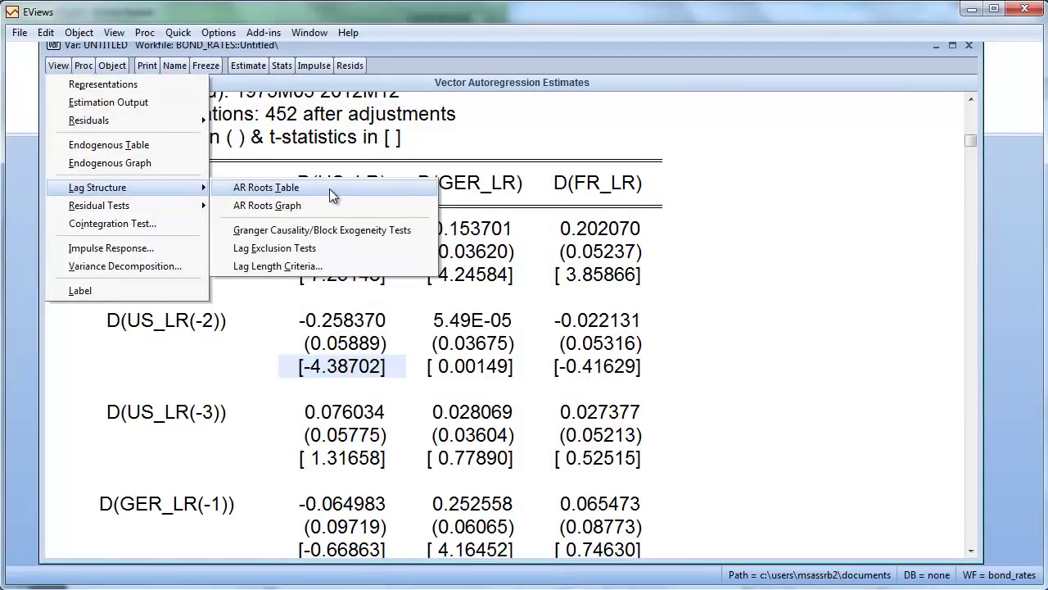
pyautogui.click(329, 188)
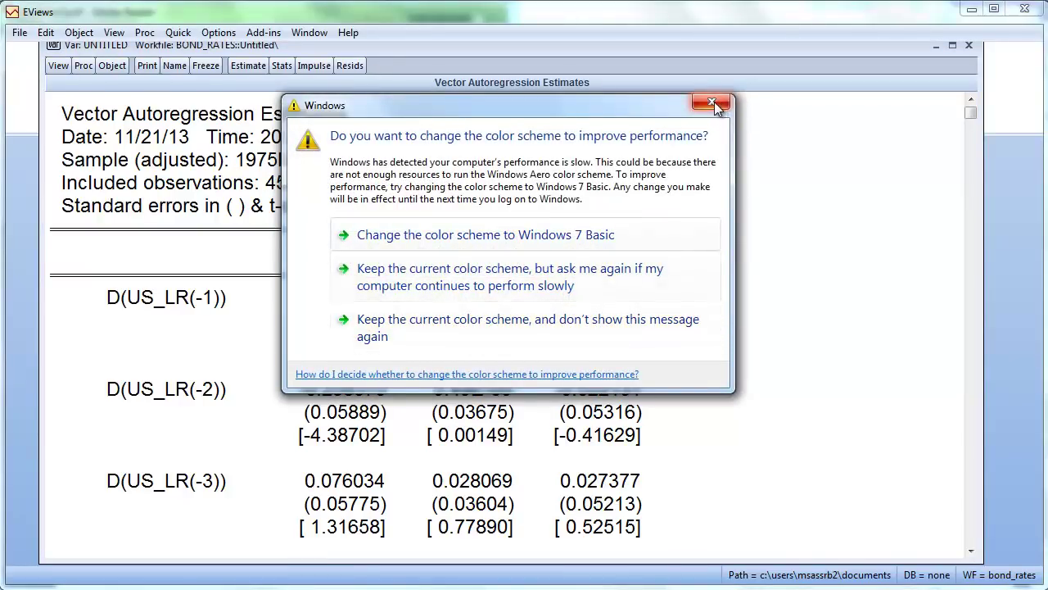
pyautogui.click(713, 102)
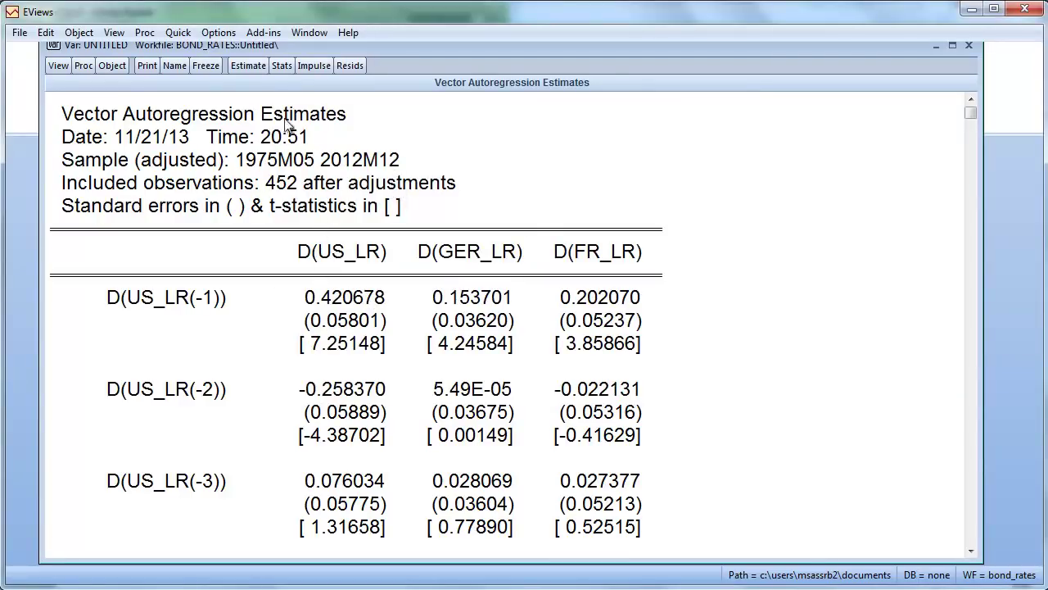
# Start the VAR's impulse responses as multiple graphs over 10 periods, with response standard errors set to None
pyautogui.click(319, 64)
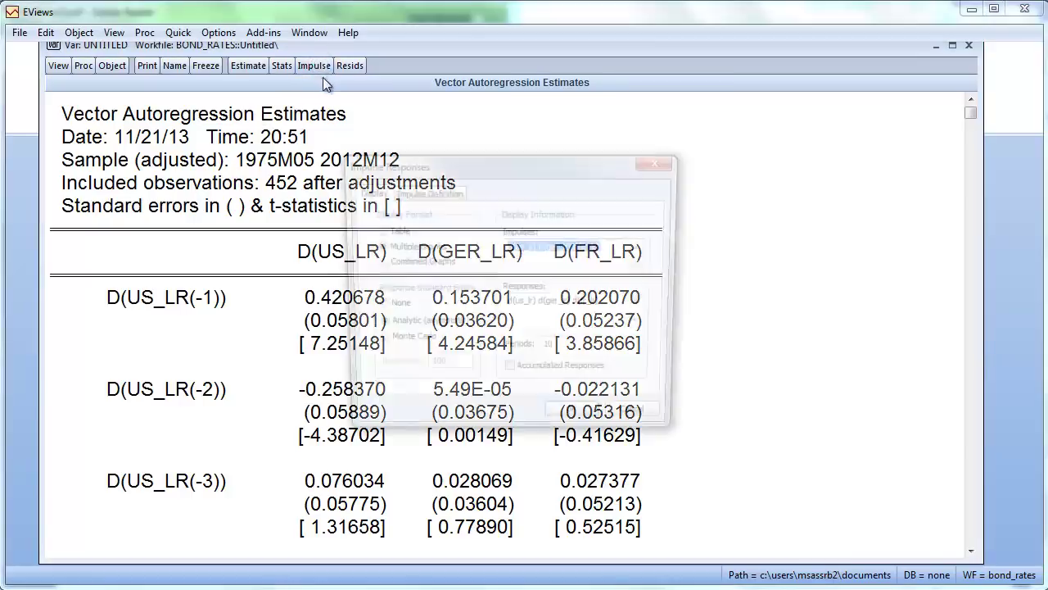
pyautogui.moveTo(497, 168); pyautogui.dragTo(493, 145)
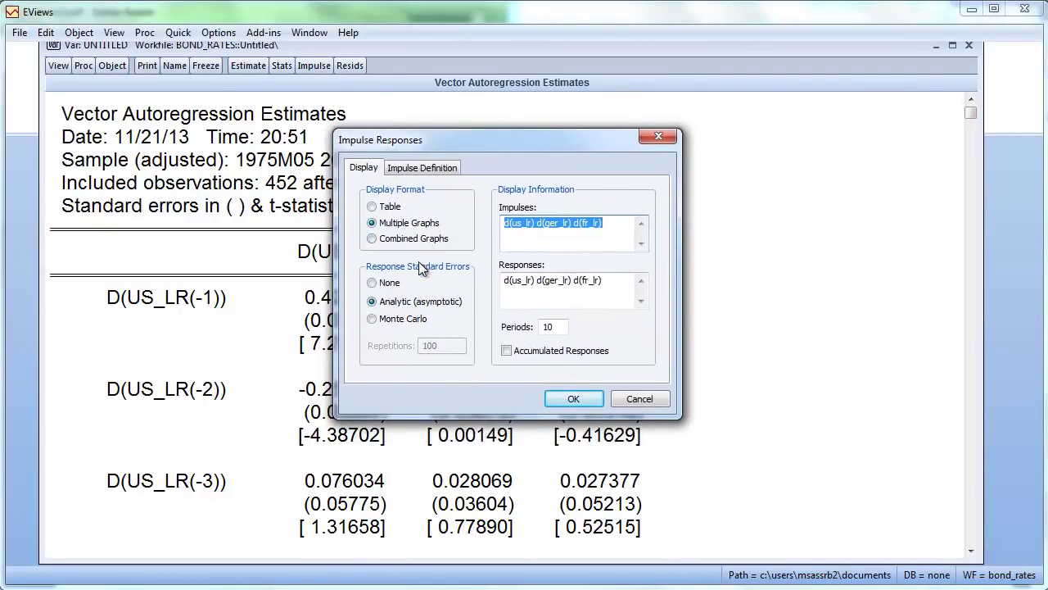
pyautogui.click(373, 283)
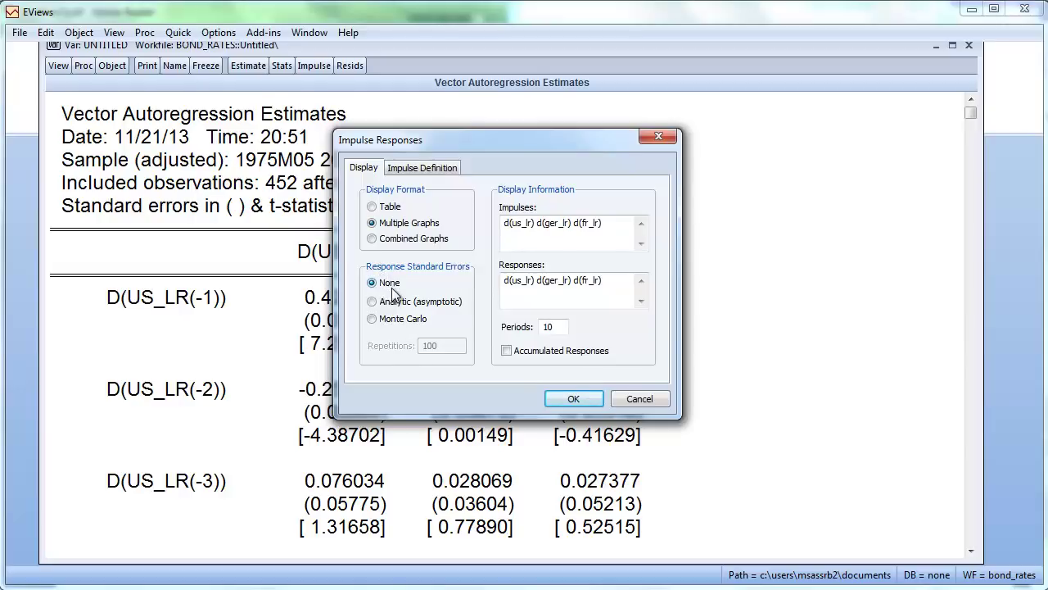
# Plot the impulse responses using Cholesky - dof adjusted with ordering d(us_lr) d(ger_lr) d(fr_lr), and maximize the VAR window
pyautogui.click(424, 169)
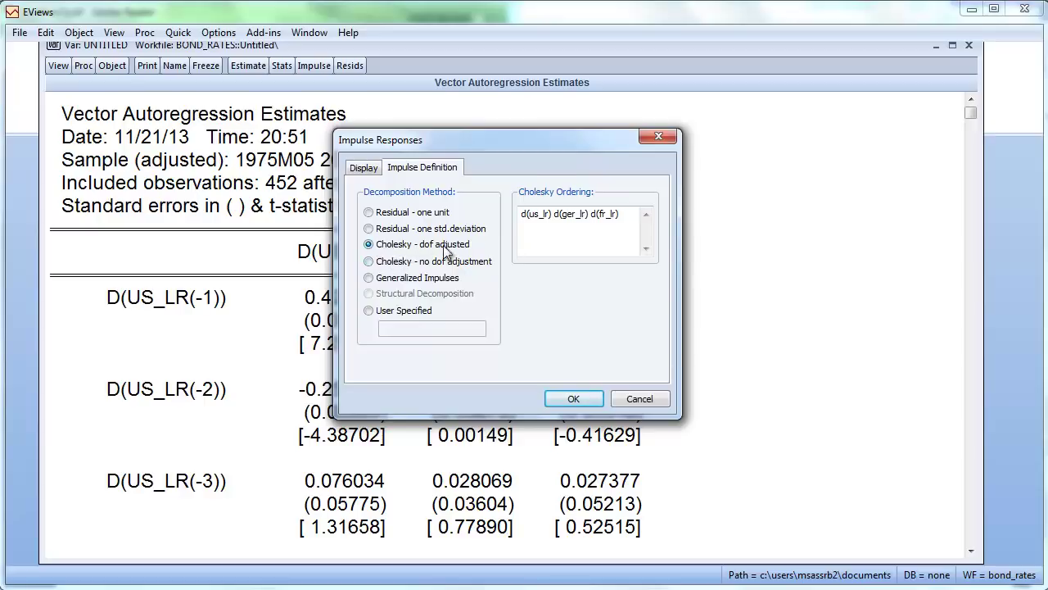
pyautogui.rightClick(529, 217)
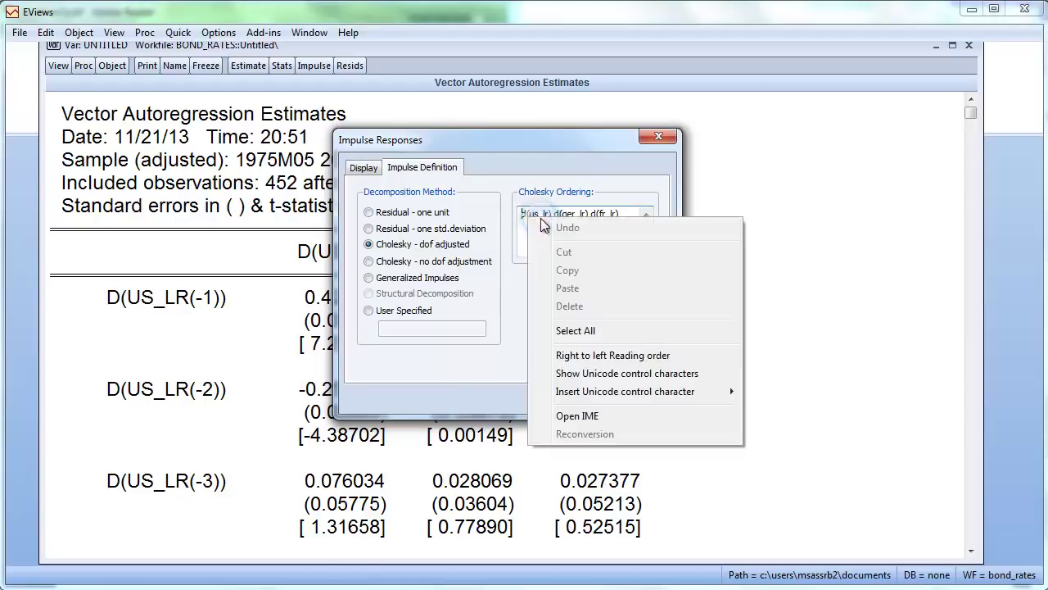
pyautogui.click(531, 239)
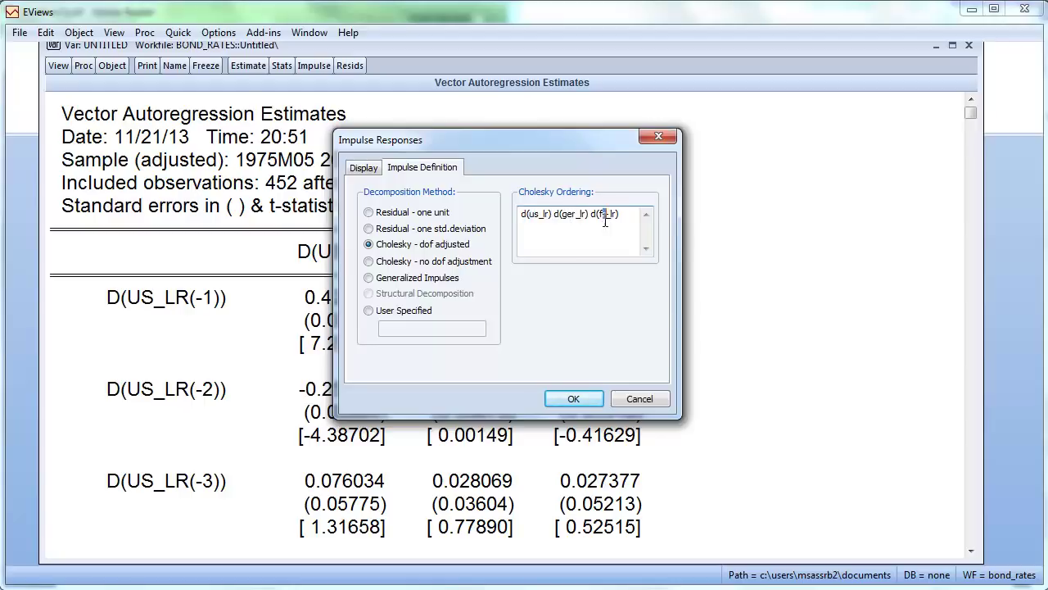
pyautogui.click(579, 404)
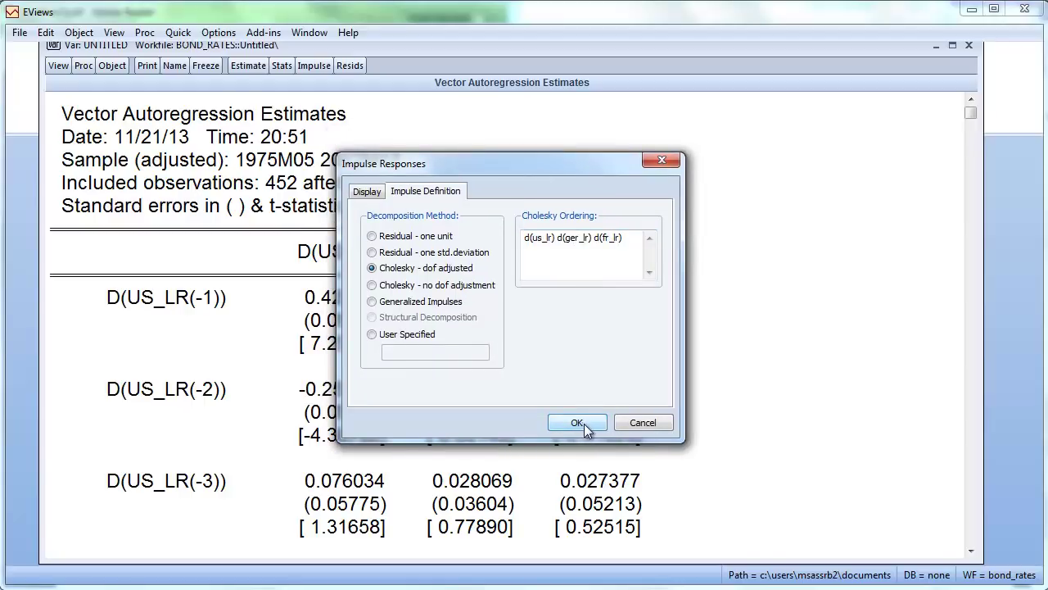
pyautogui.click(578, 423)
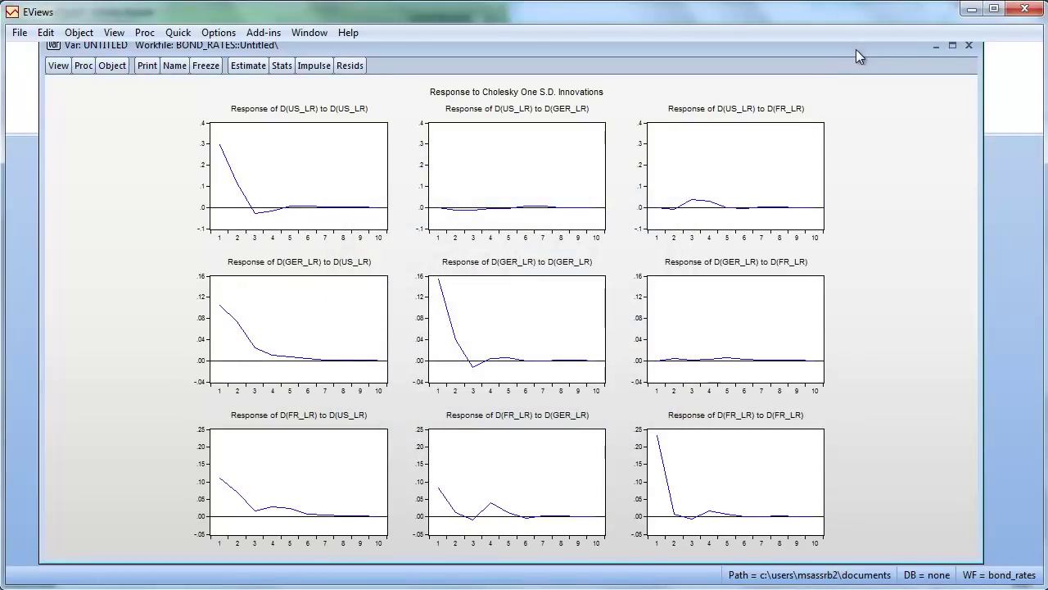
pyautogui.click(952, 46)
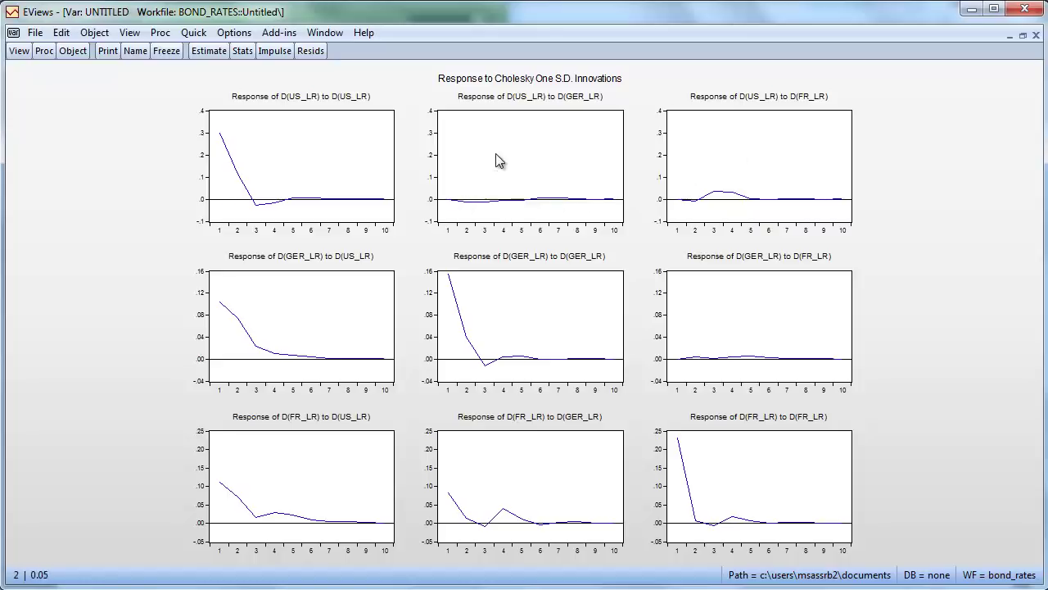
pyautogui.doubleClick(597, 182)
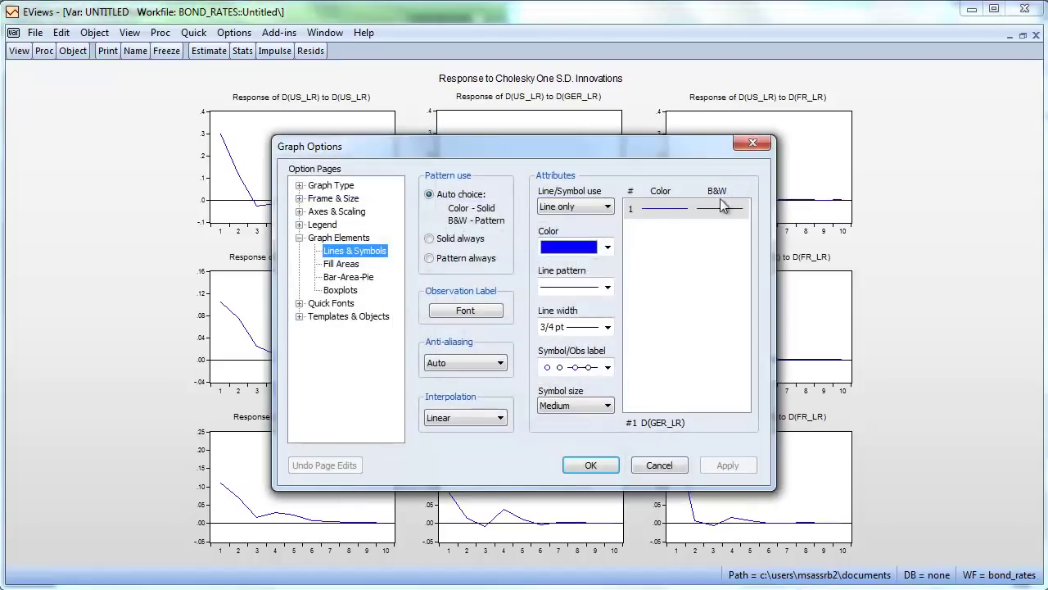
pyautogui.click(658, 465)
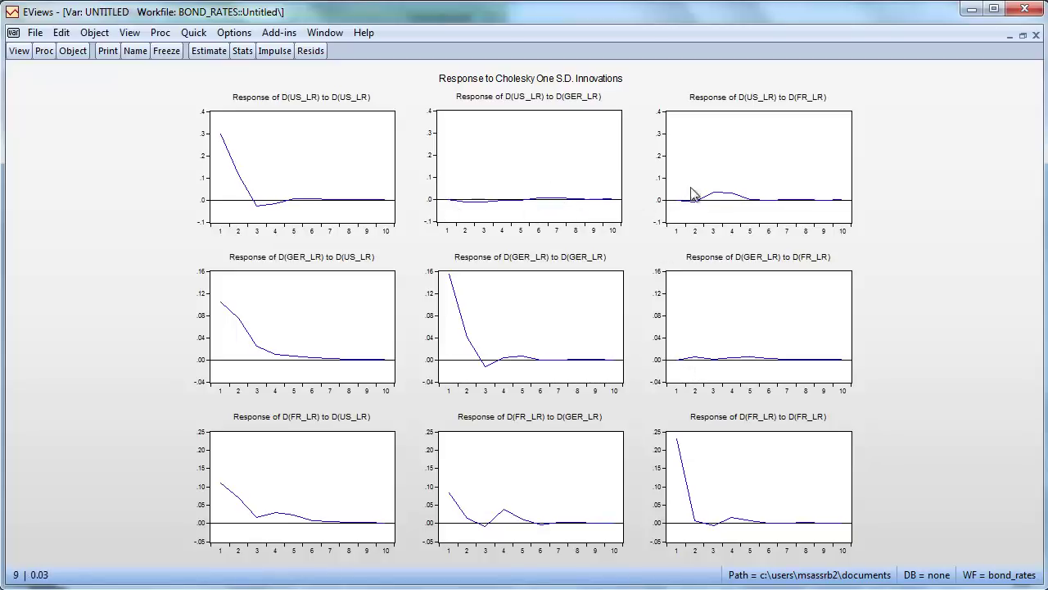
# Plot the Cholesky impulse responses again with the ordering reversed to d(fr_lr) d(ger_lr) d(us_lr)
pyautogui.click(279, 50)
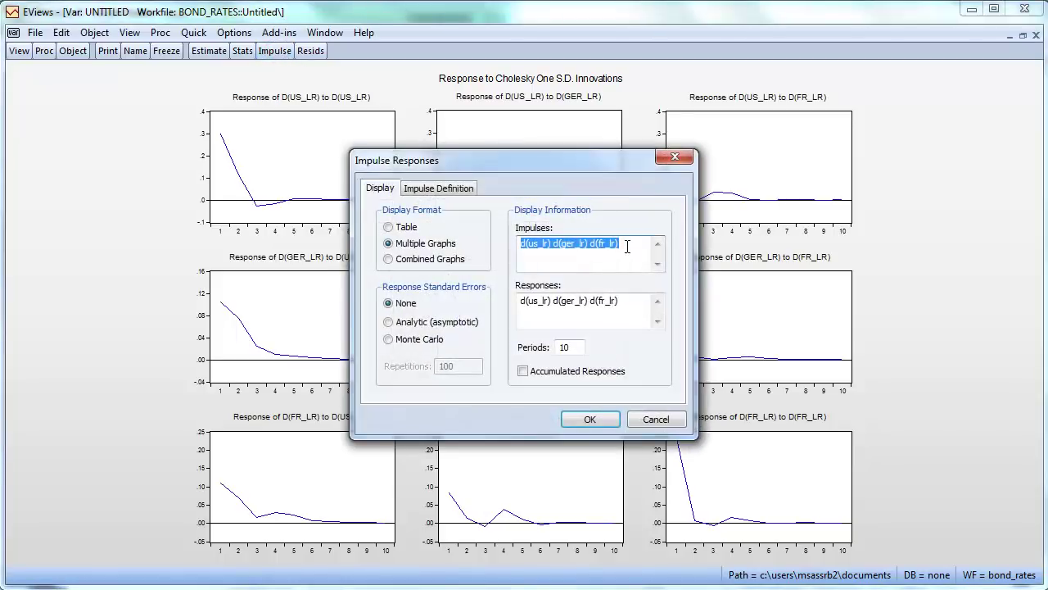
pyautogui.click(459, 189)
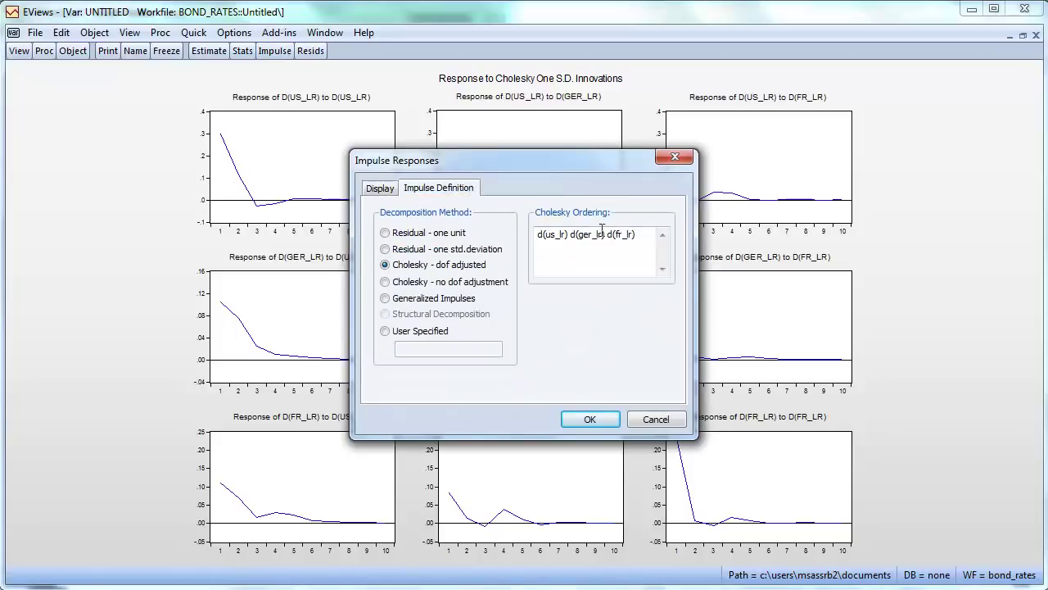
pyautogui.click(568, 235)
pyautogui.tripleClick(587, 234)
pyautogui.click(621, 235)
pyautogui.tripleClick(620, 236)
pyautogui.rightClick(619, 237)
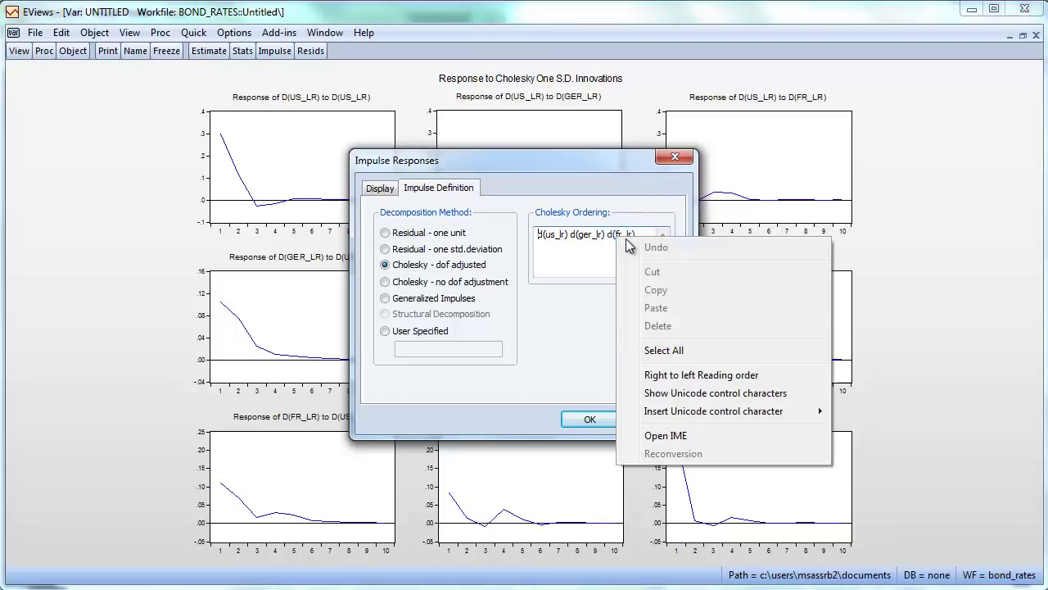
pyautogui.click(625, 237)
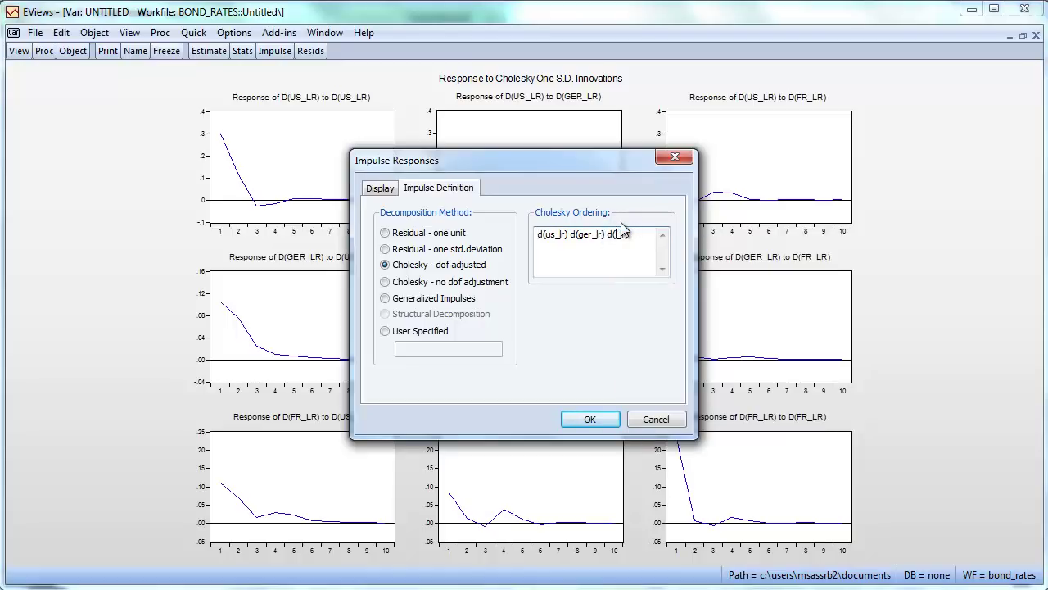
pyautogui.write('us_lr')
pyautogui.hotkey('shift', 'Left')
pyautogui.write('fr')
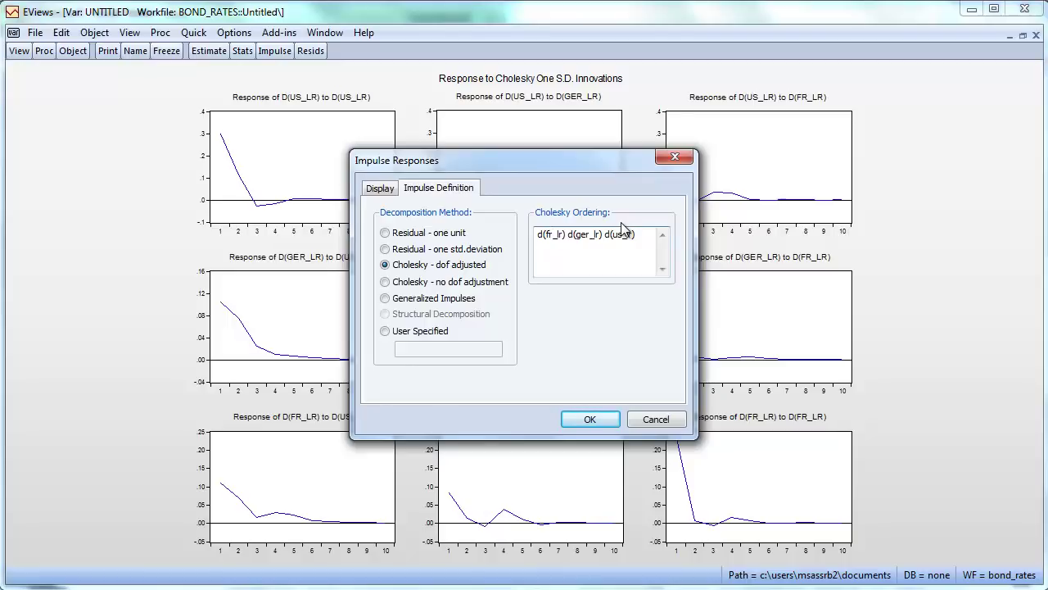
pyautogui.click(589, 421)
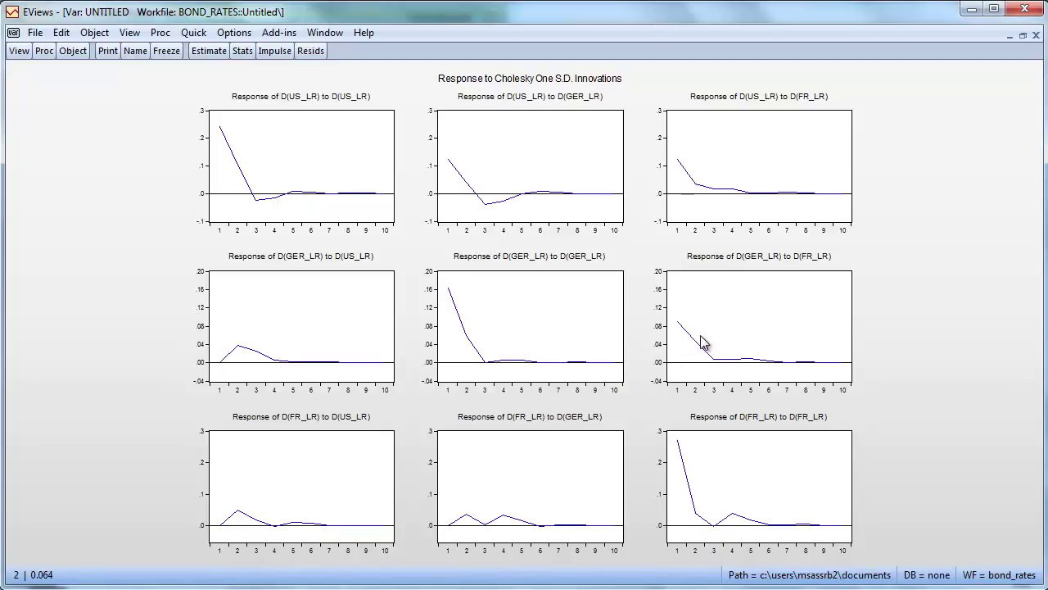
# Plot the impulse responses with the decomposition method set to Residual - one std. deviation
pyautogui.moveTo(698, 338)
pyautogui.click(275, 52)
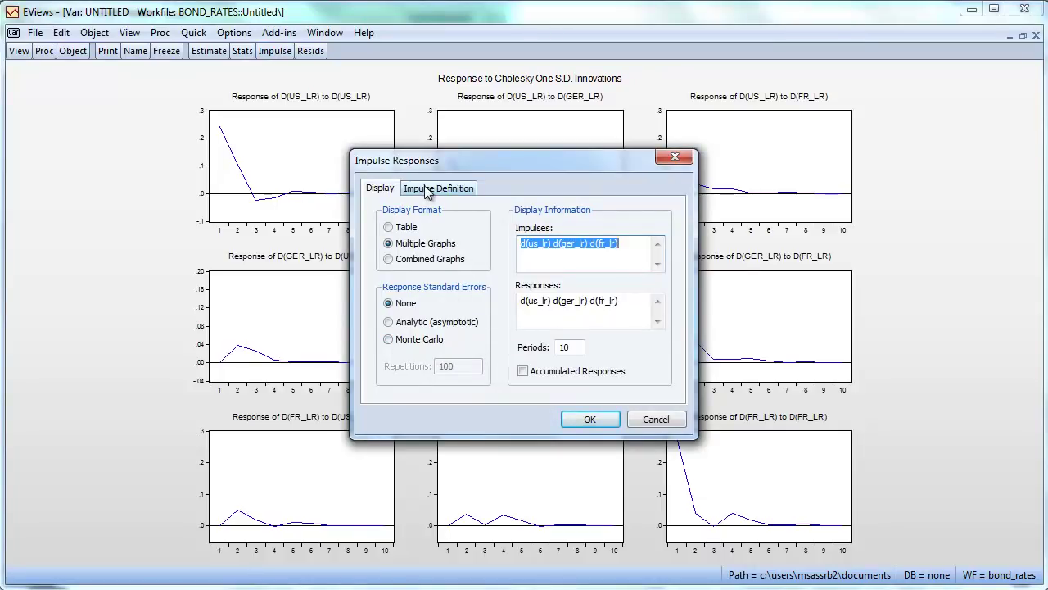
pyautogui.click(426, 190)
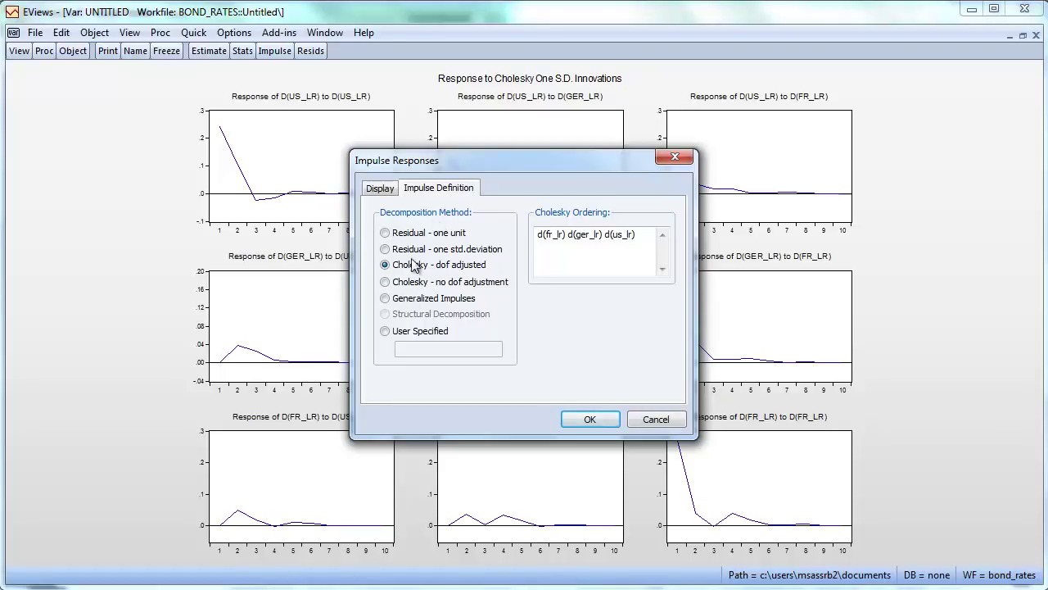
pyautogui.click(385, 250)
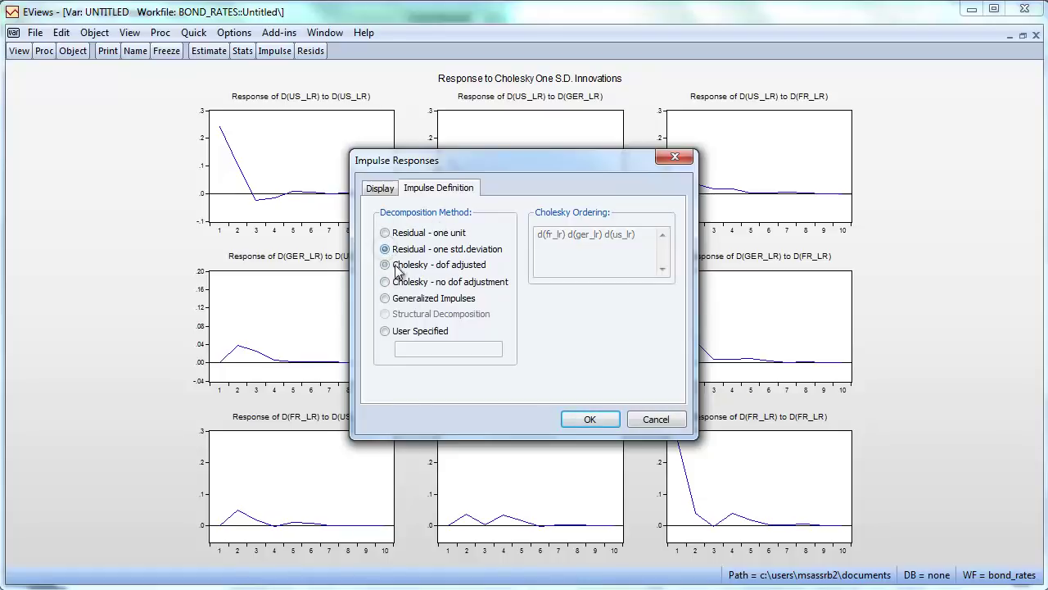
pyautogui.click(565, 235)
pyautogui.click(598, 426)
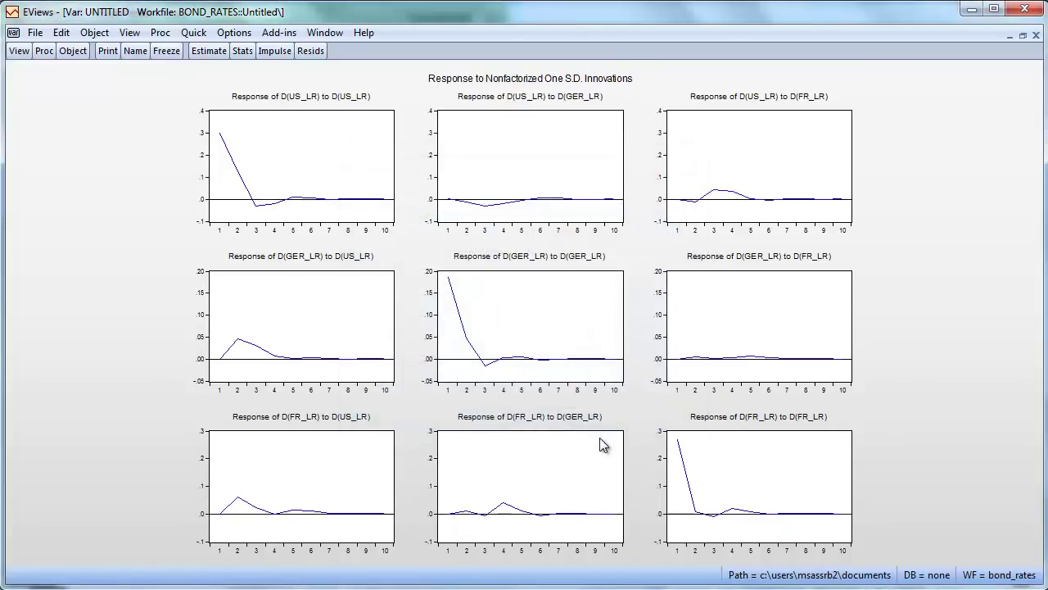